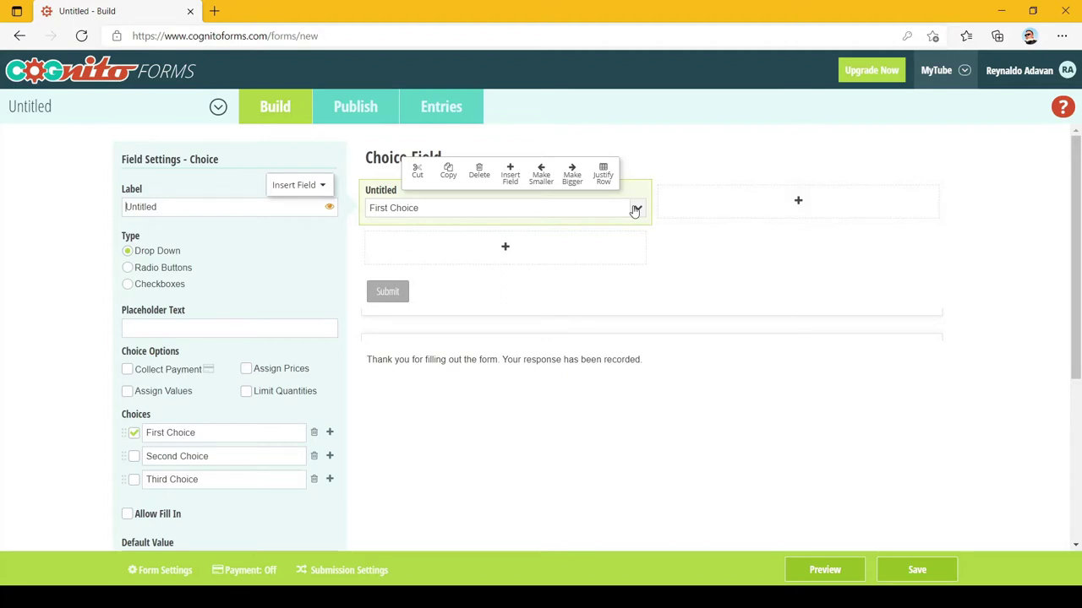
# Label the choice field "Makanan" and clear First Choice as its preselected default.
pyautogui.doubleClick(226, 208)
pyautogui.write('Makanan')
pyautogui.scroll(-1, 245, 259)
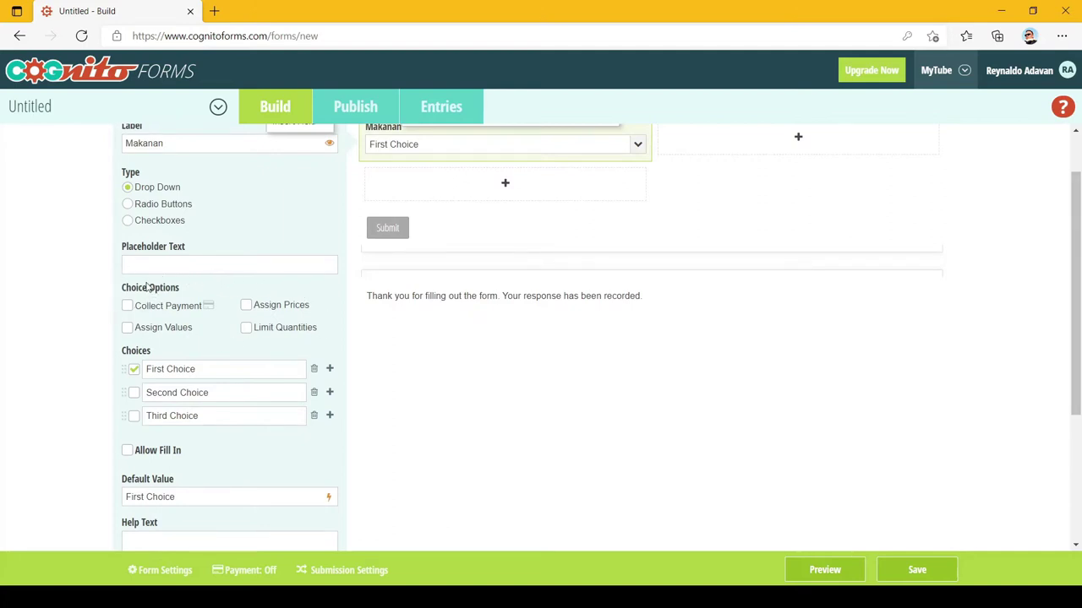
pyautogui.scroll(-1, 192, 287)
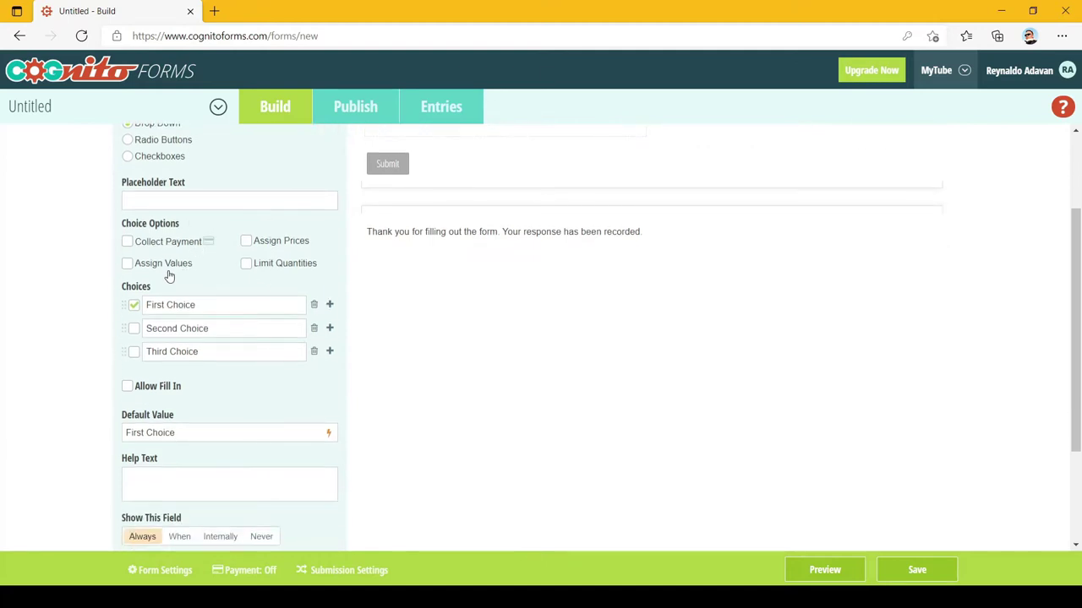
pyautogui.click(134, 306)
# Rename the three existing choices to Nasi Goreng, Bubur Ayam and Nasi Tim.
pyautogui.tripleClick(229, 307)
pyautogui.write('Nasi Goreng')
pyautogui.tripleClick(213, 332)
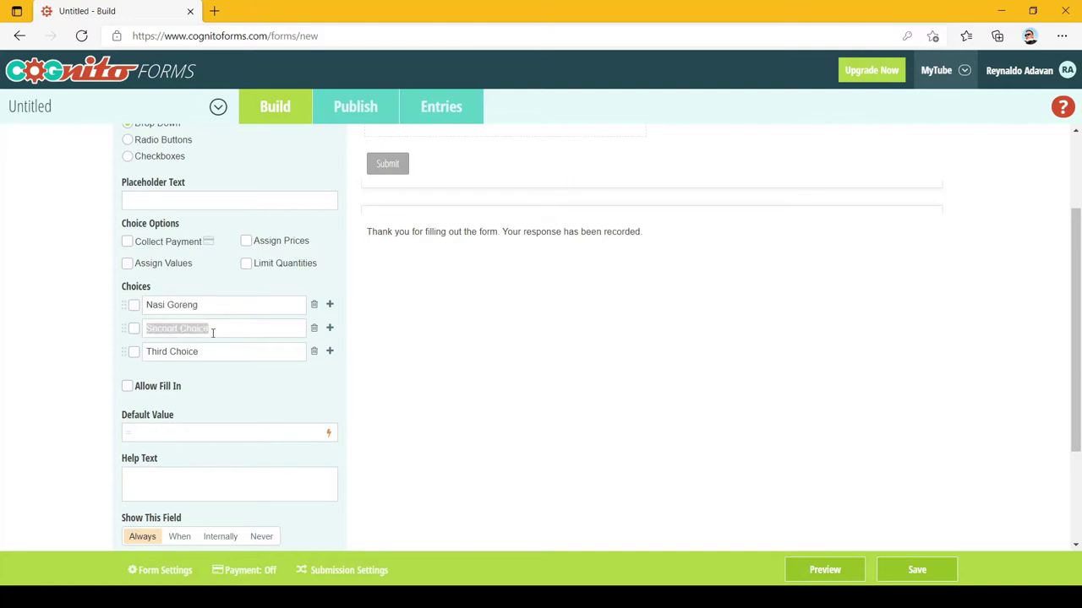
pyautogui.write('Bubur Ayam')
pyautogui.tripleClick(204, 354)
pyautogui.write('Nasi ')
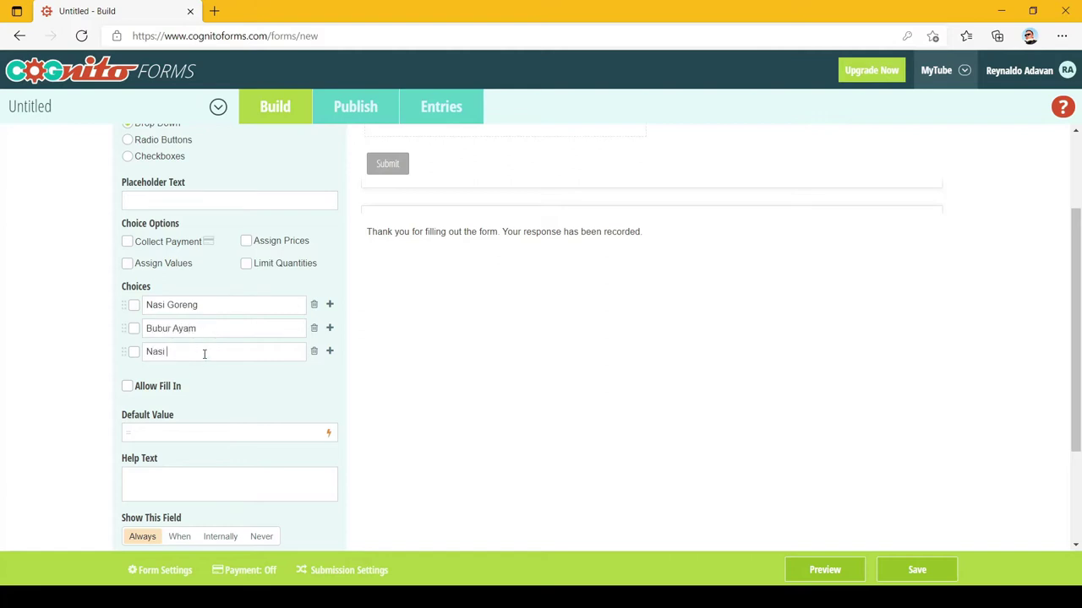
pyautogui.write('Tim')
# Add two more choices at the end of the list, Lontong Sayur and Mie Aceh.
pyautogui.click(328, 352)
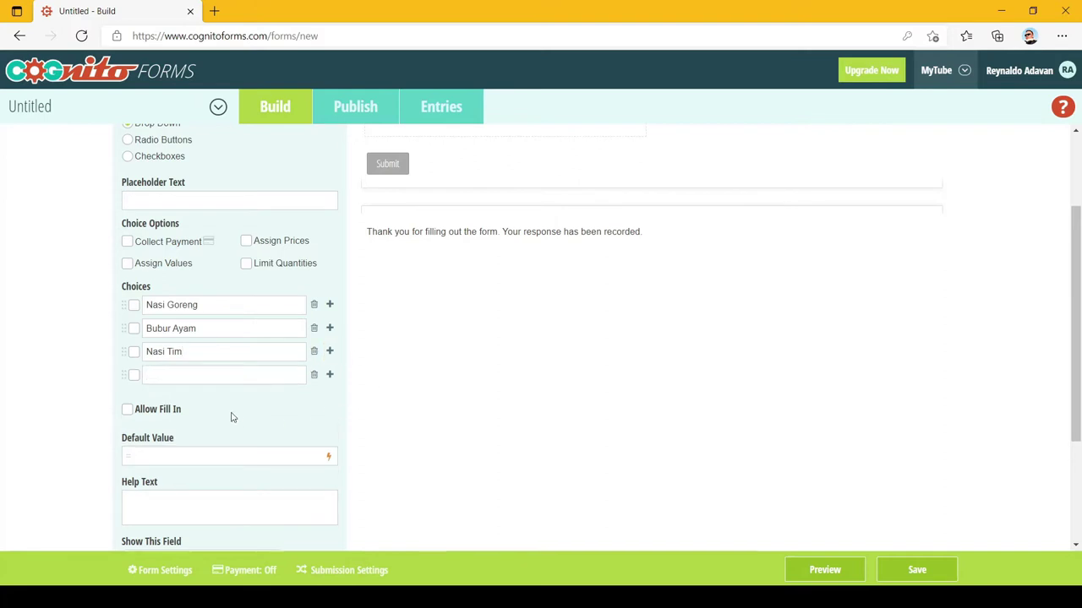
pyautogui.write('Lontong Sayur')
pyautogui.click(333, 376)
pyautogui.write('Mie')
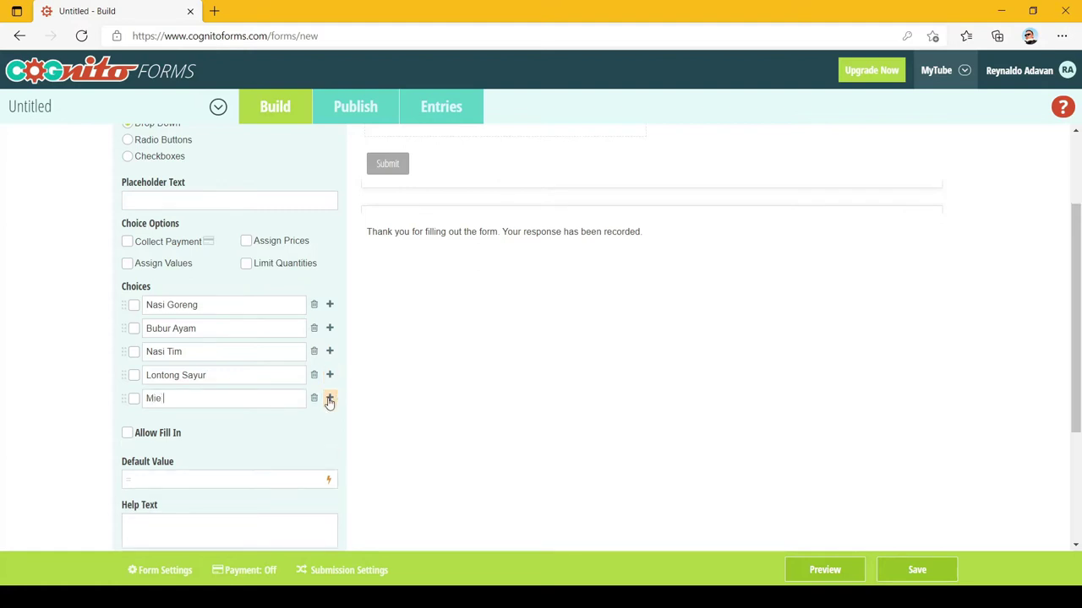
pyautogui.write(' Aceh')
# Preview the form and check the choices offered in the Makanan drop-down.
pyautogui.click(818, 571)
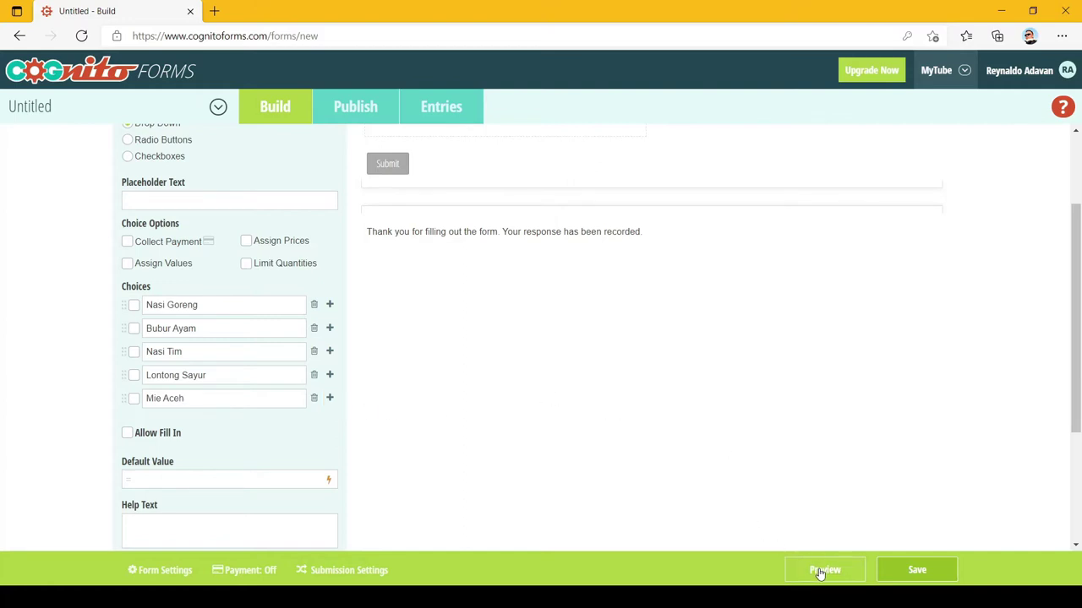
pyautogui.click(485, 230)
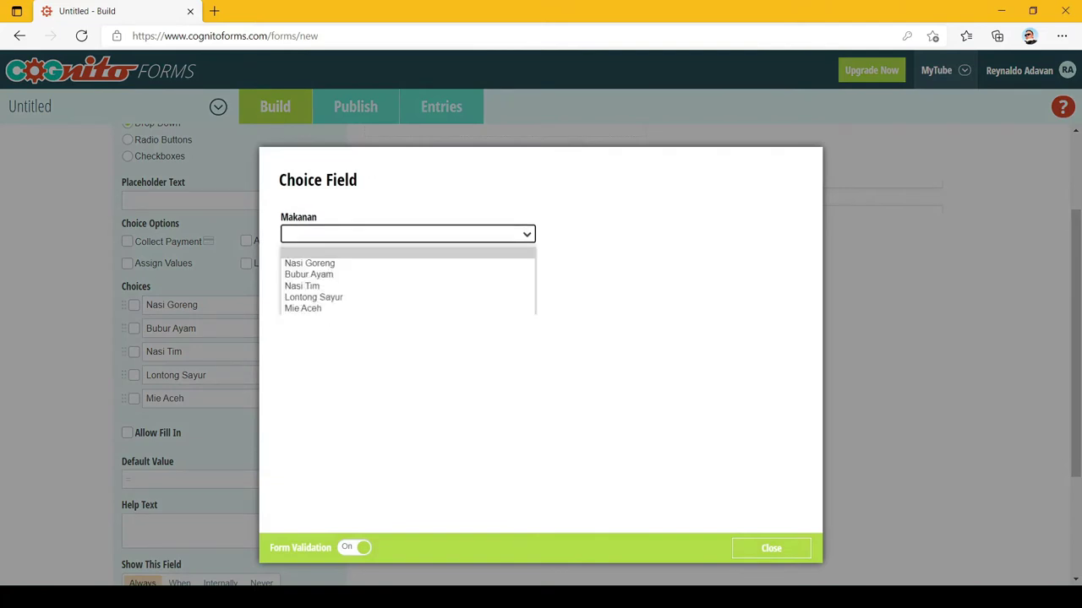
pyautogui.click(335, 253)
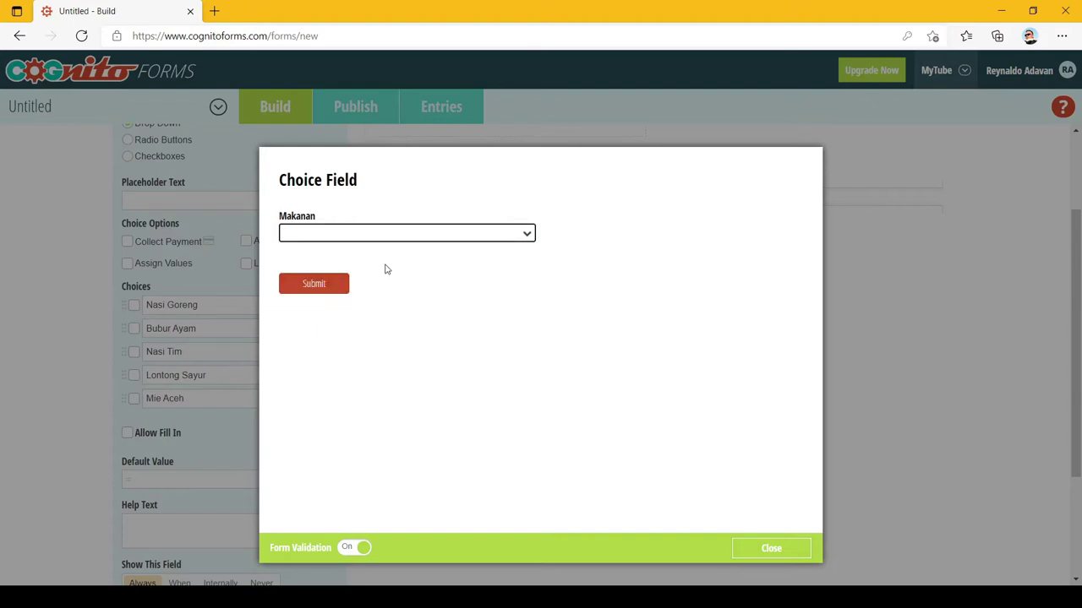
pyautogui.click(788, 553)
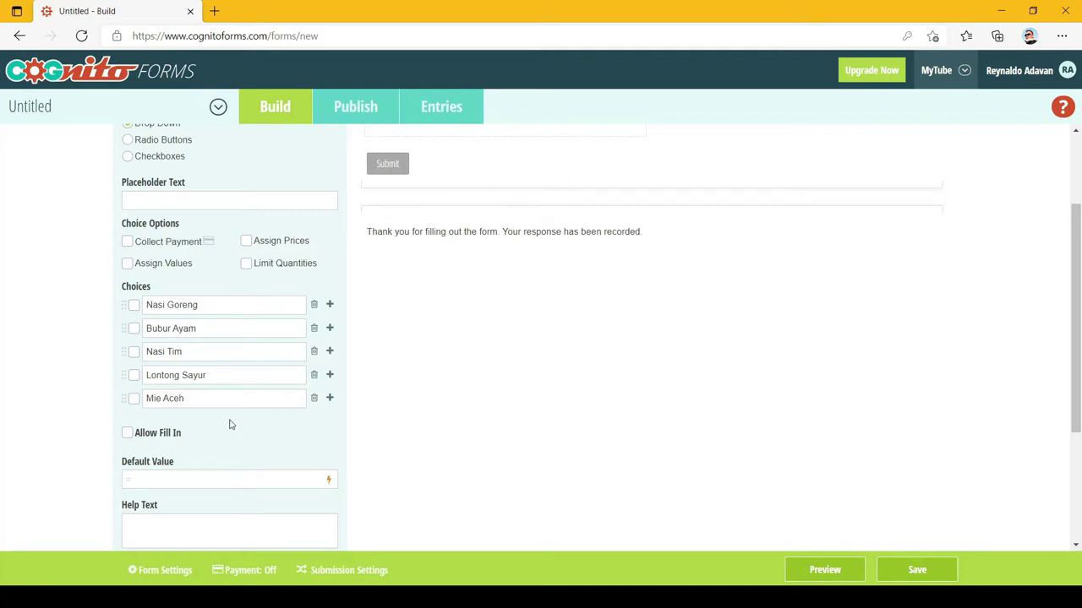
# Allow fill-in answers for the Makanan field and test it in the form preview with the custom entry "Bakso Urat".
pyautogui.click(128, 434)
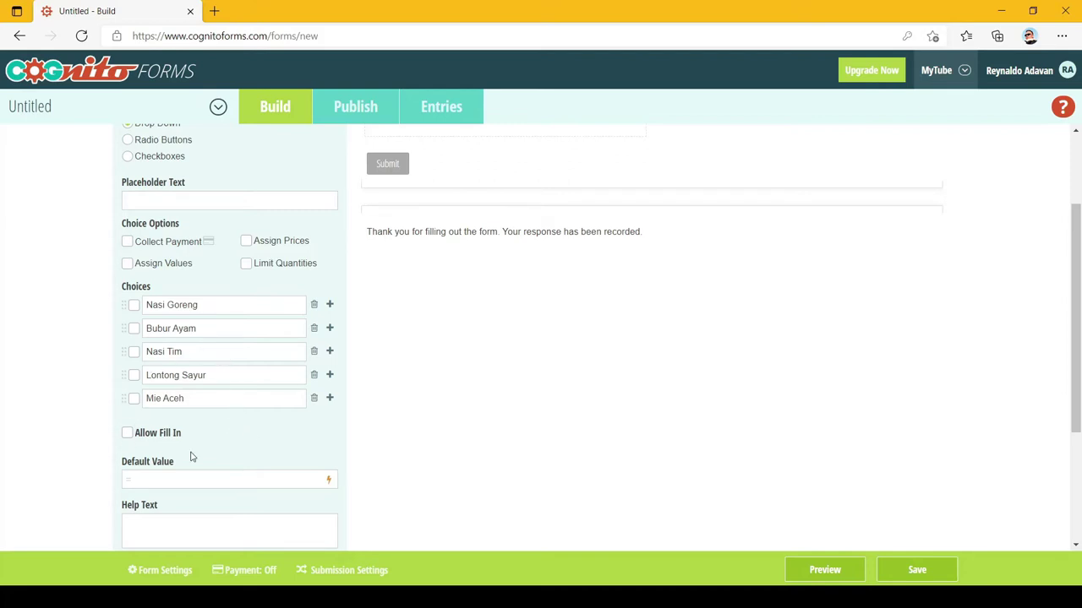
pyautogui.click(845, 568)
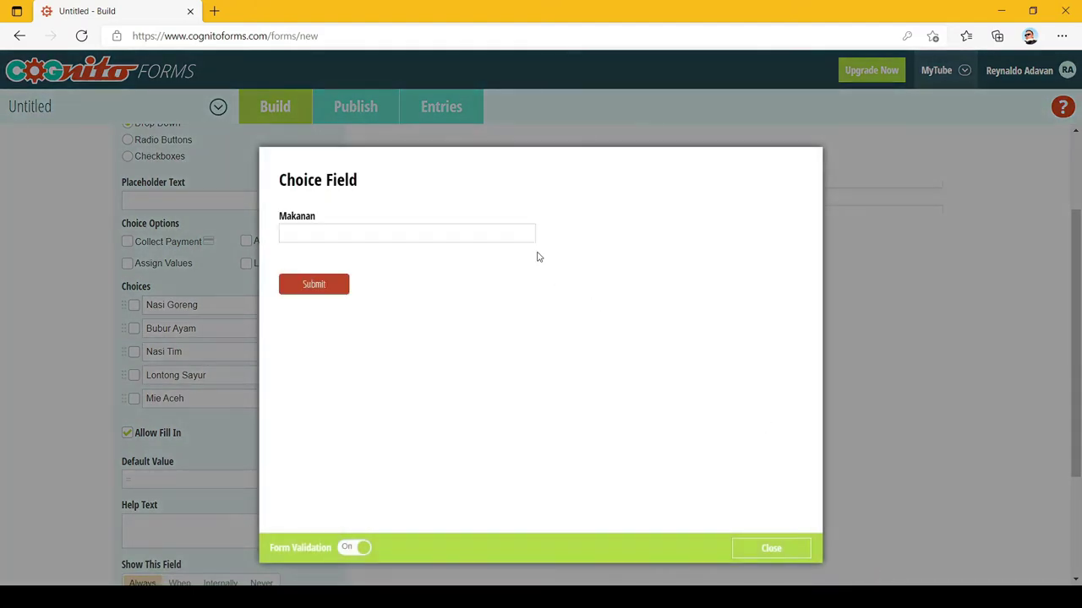
pyautogui.click(526, 238)
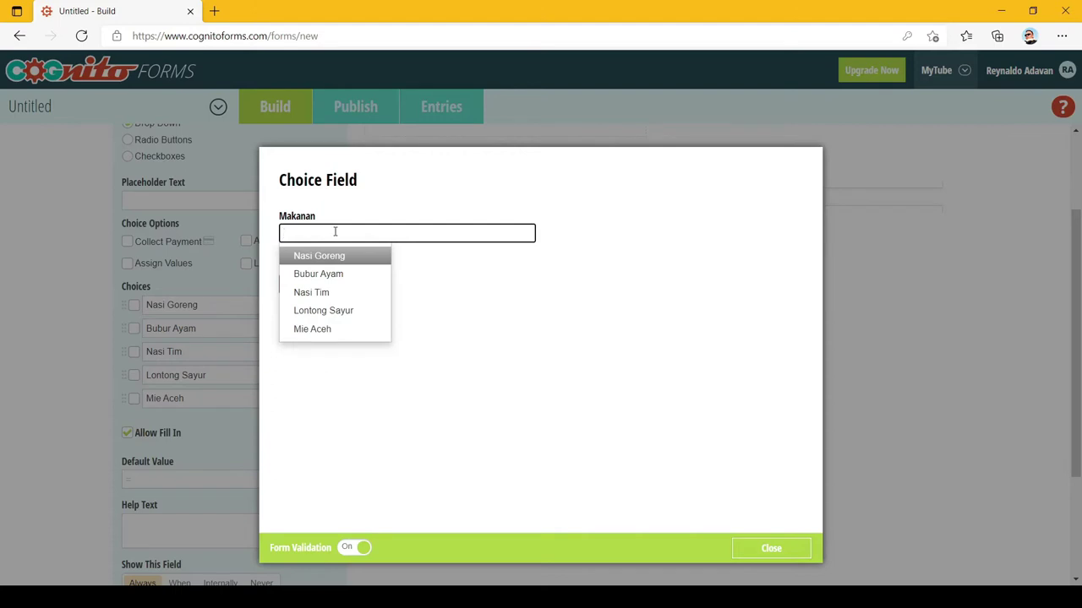
pyautogui.write('B')
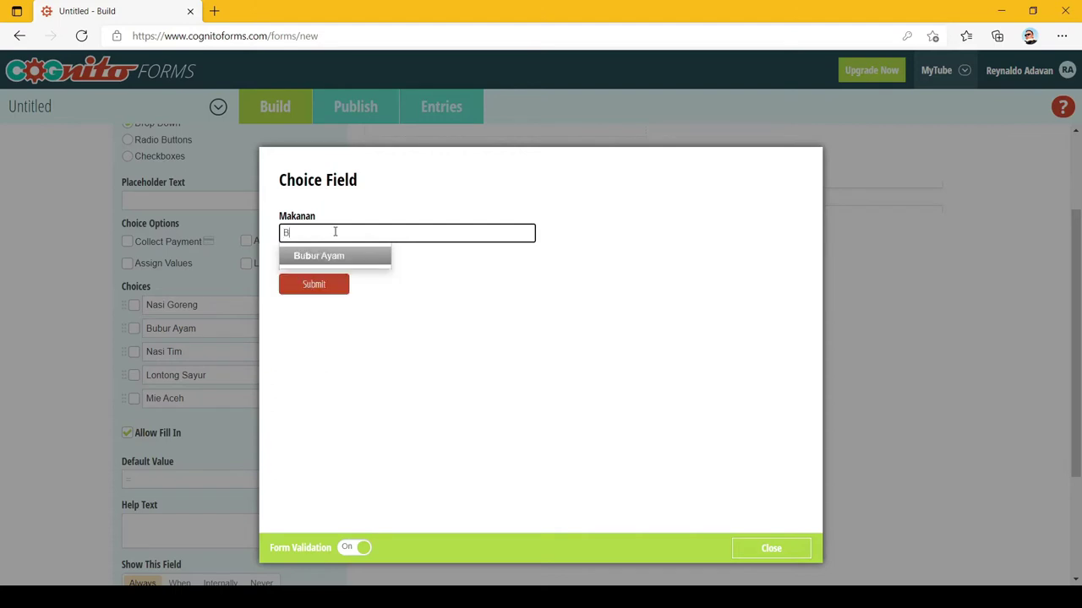
pyautogui.write('akso Urat')
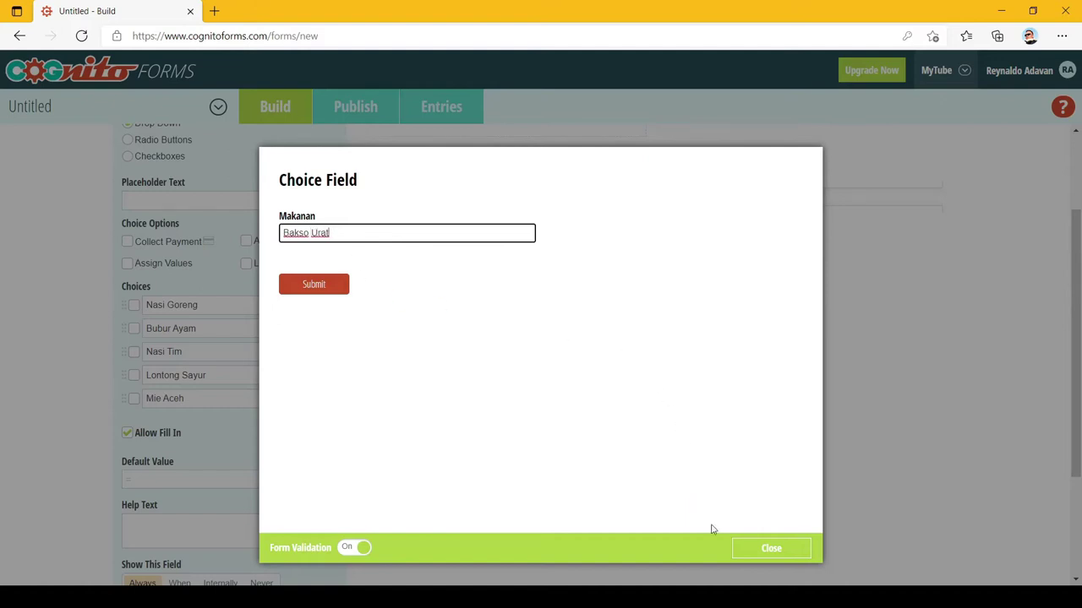
pyautogui.click(776, 553)
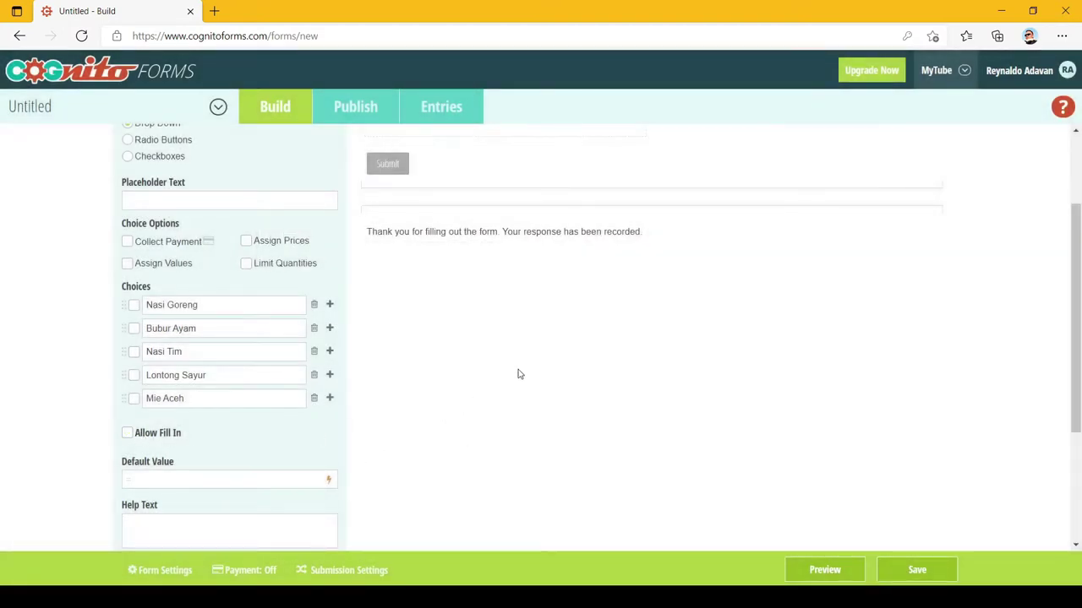
# Turn on payment collection for the Makanan field, dismiss the payment account selection and turn collection back off.
pyautogui.scroll(2, 574, 362)
pyautogui.scroll(1, 575, 362)
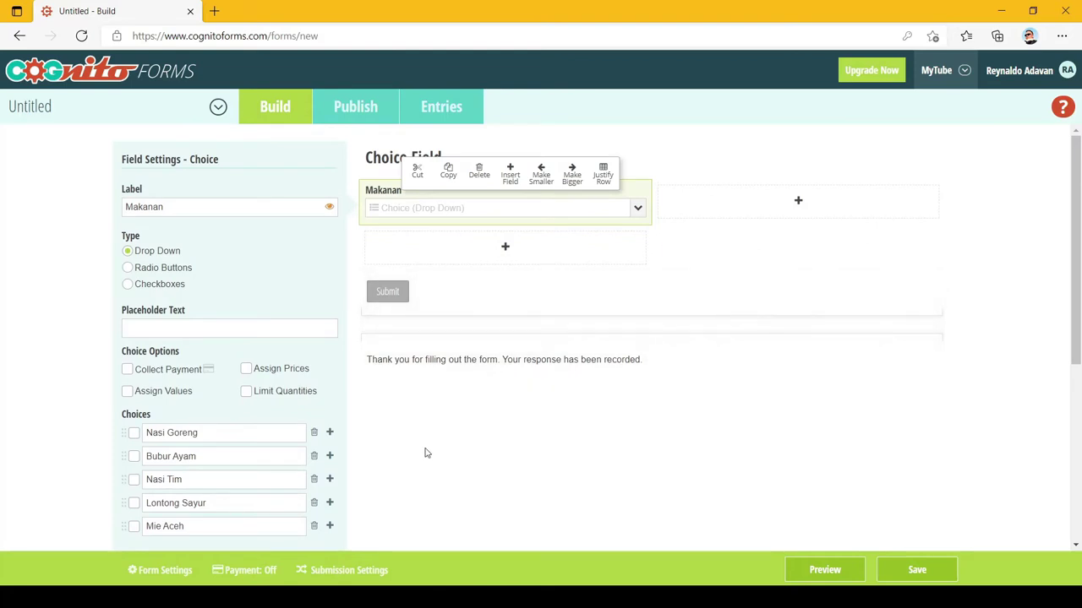
pyautogui.click(128, 370)
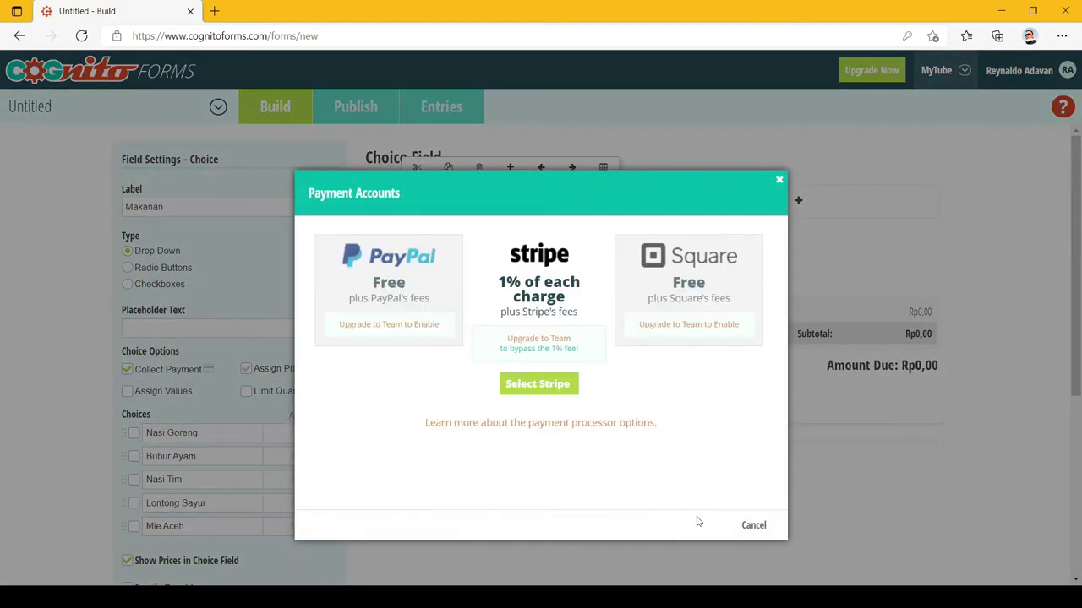
pyautogui.click(754, 525)
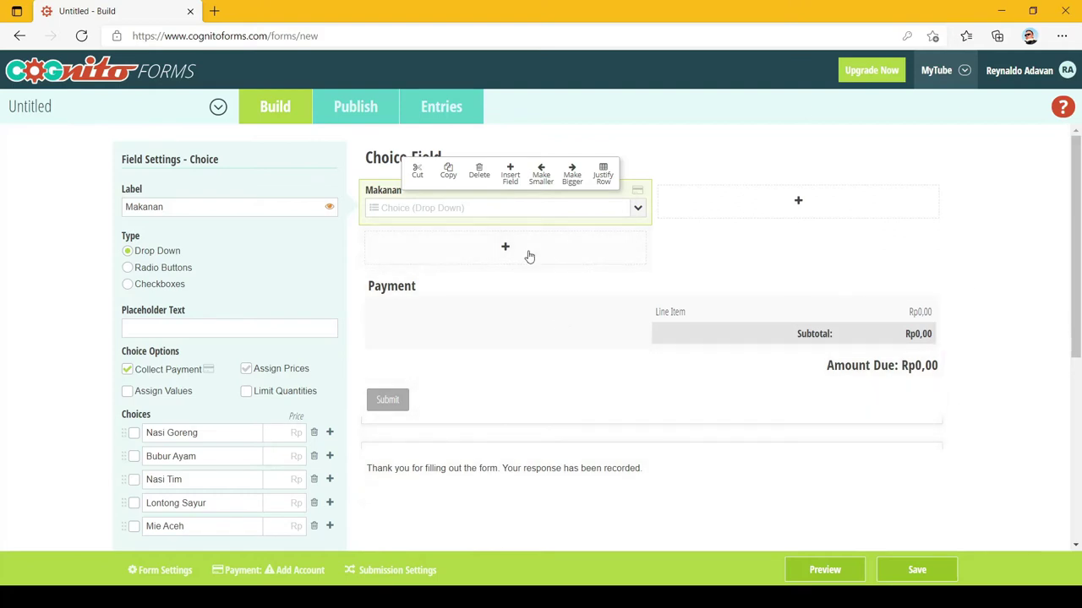
pyautogui.click(127, 369)
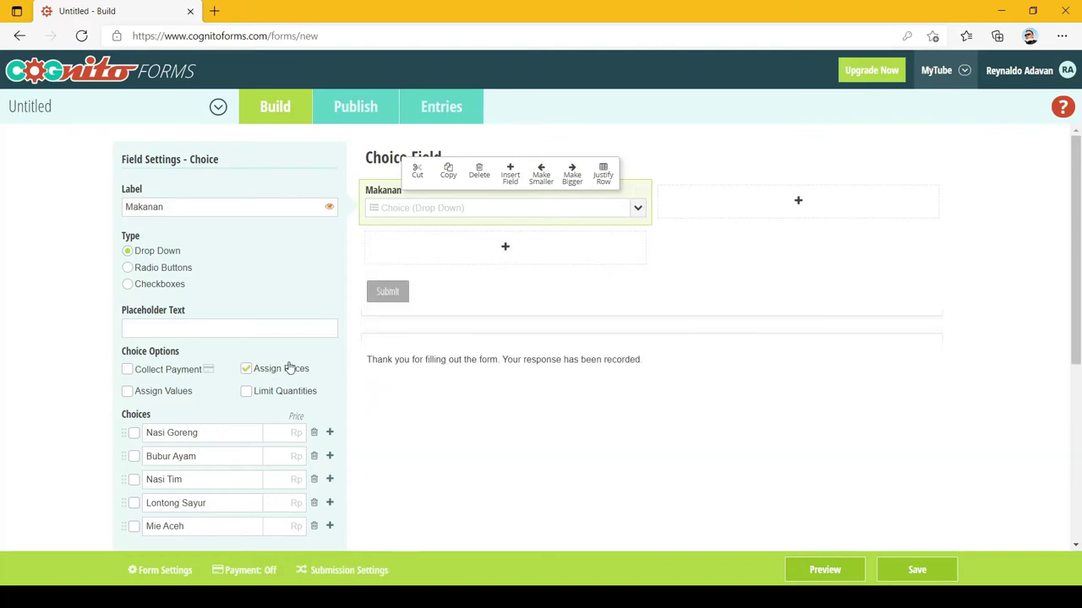
# Assign prices to the choices: Nasi Goreng 15000, Bubur Ayam 7000, Nasi Tim 12500, Lontong Sayur 8000 and Mie Aceh 11000.
pyautogui.scroll(-1, 291, 370)
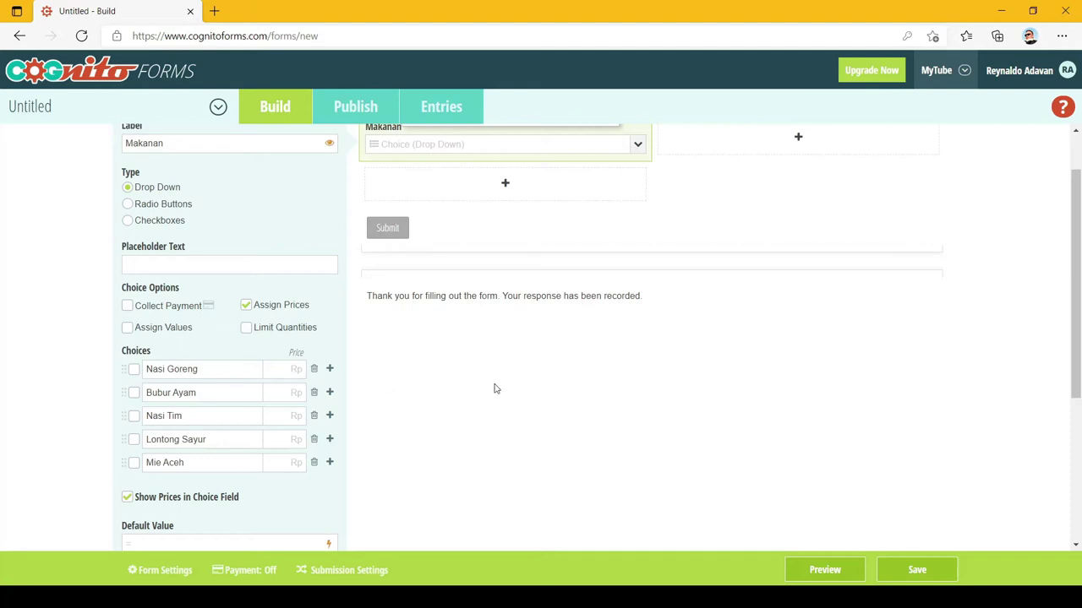
pyautogui.write('150000')
pyautogui.click(286, 392)
pyautogui.click(296, 369)
pyautogui.write('15000')
pyautogui.click(300, 389)
pyautogui.write('7000')
pyautogui.click(297, 416)
pyautogui.write('2500')
pyautogui.click(291, 438)
pyautogui.write('800011000')
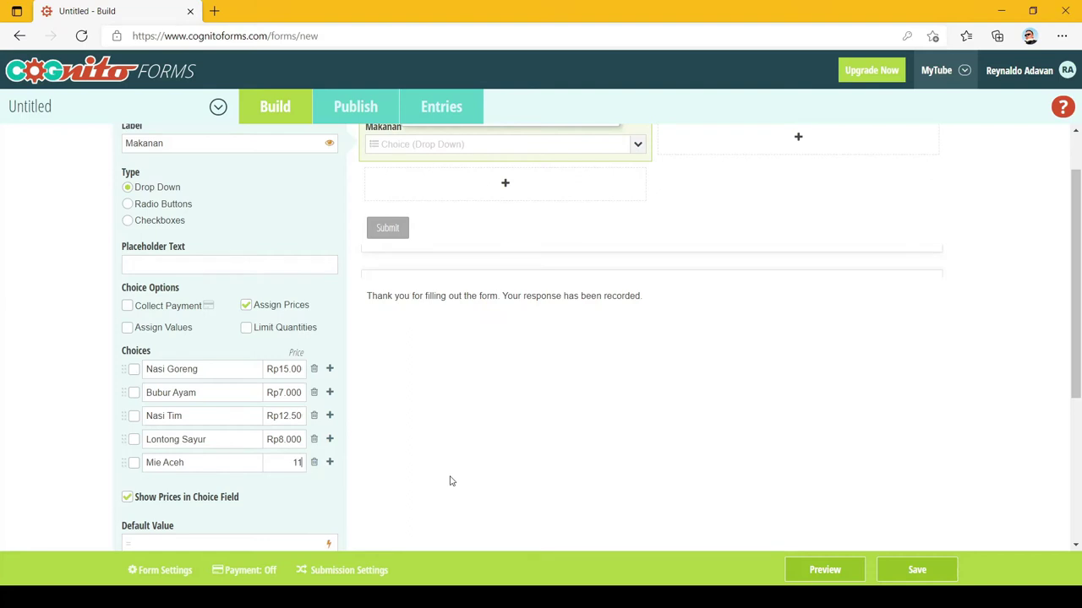
pyautogui.click(449, 480)
# Preview the form and check how the prices appear beside the choices in the Makanan drop-down.
pyautogui.click(811, 575)
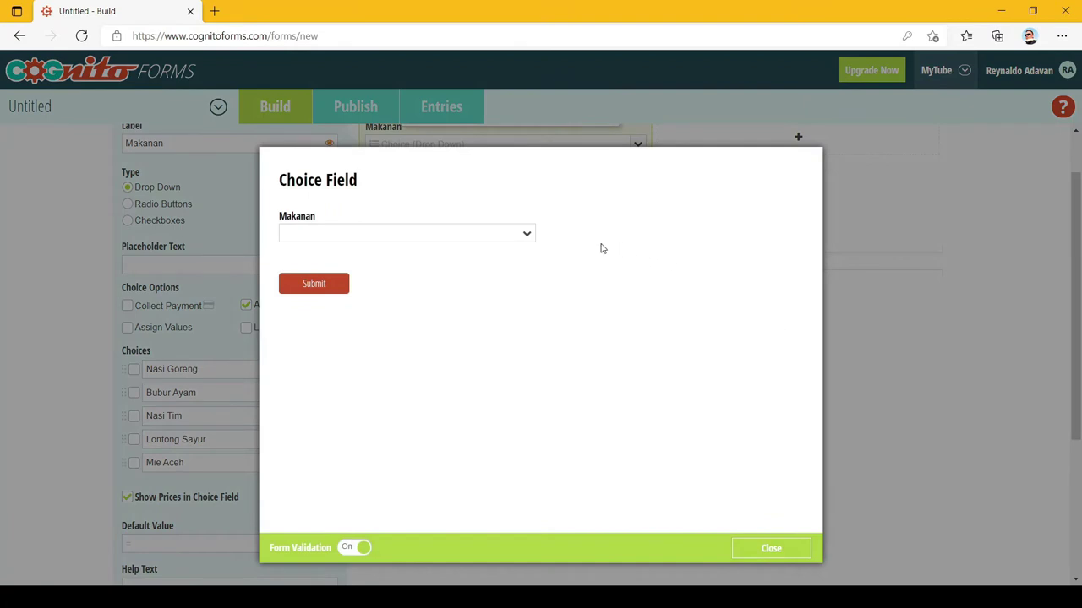
pyautogui.click(522, 235)
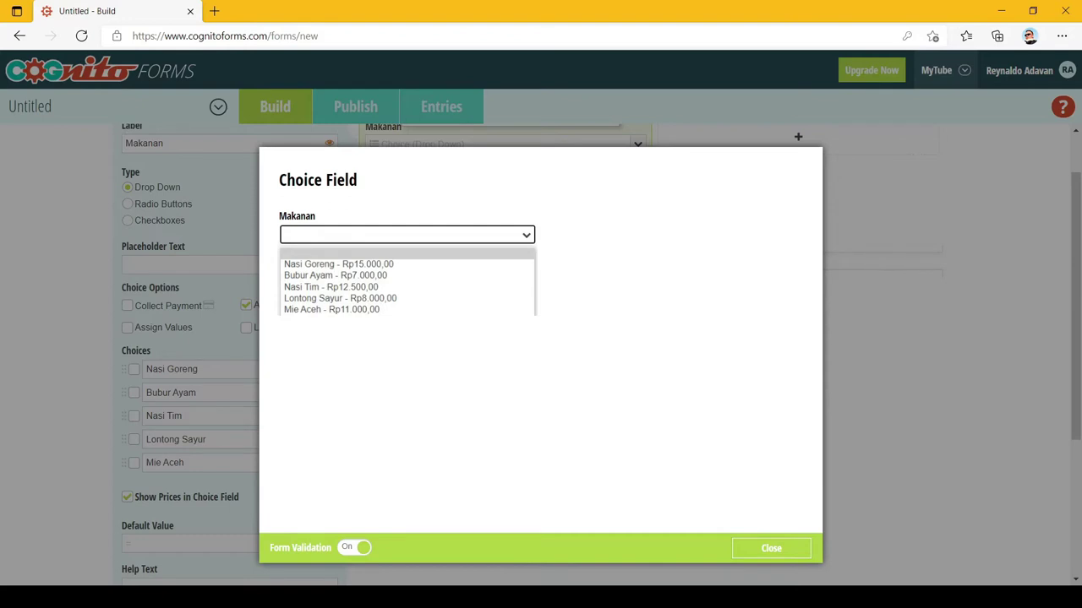
pyautogui.click(381, 321)
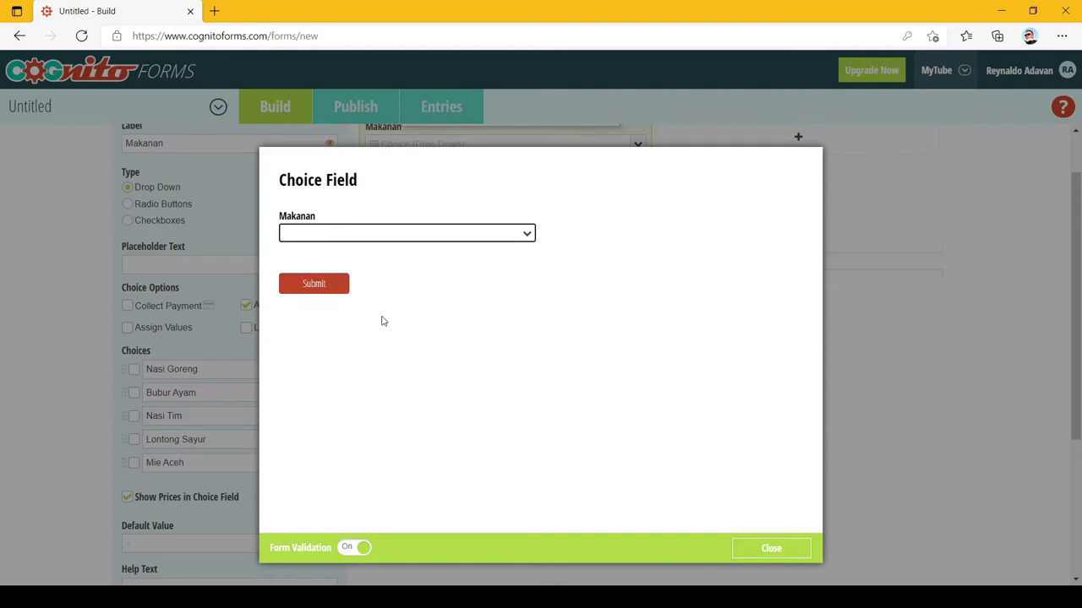
pyautogui.click(769, 548)
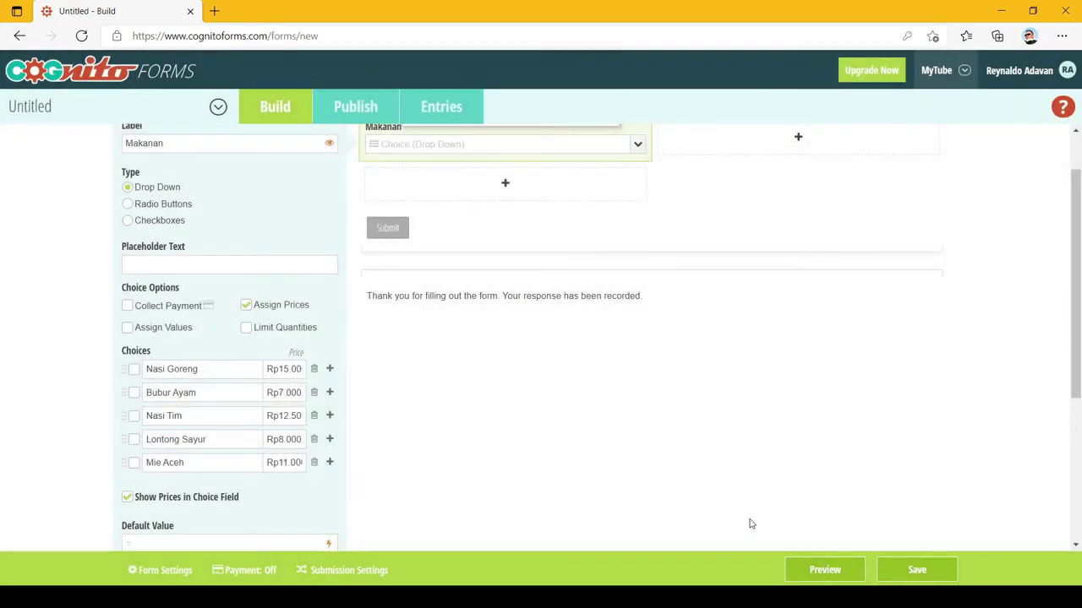
# Hide the prices in the choice field and check the Makanan drop-down in the form preview.
pyautogui.click(127, 498)
pyautogui.click(843, 572)
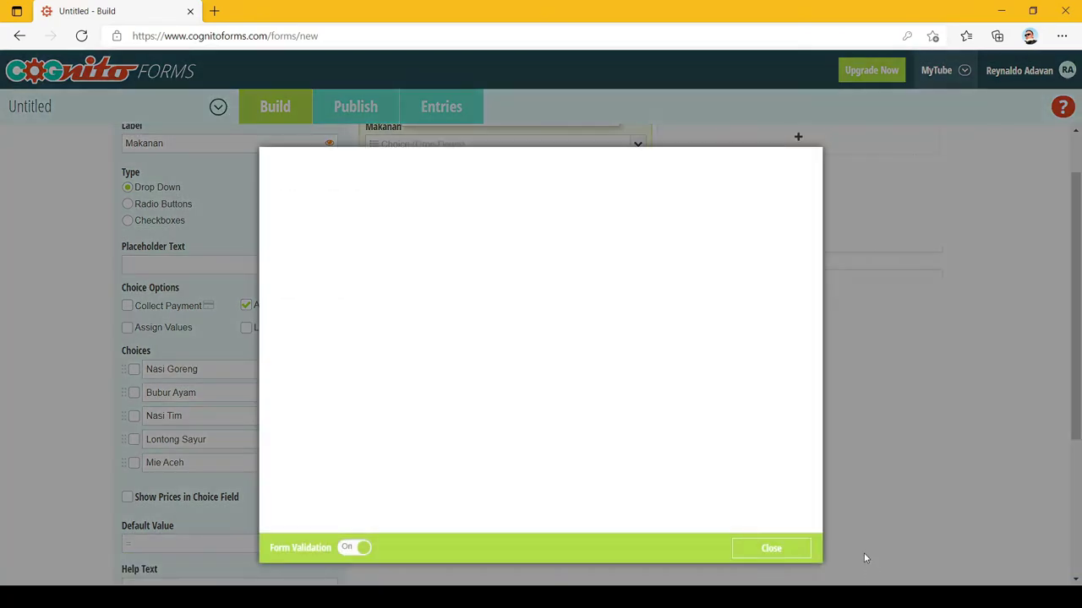
pyautogui.click(463, 236)
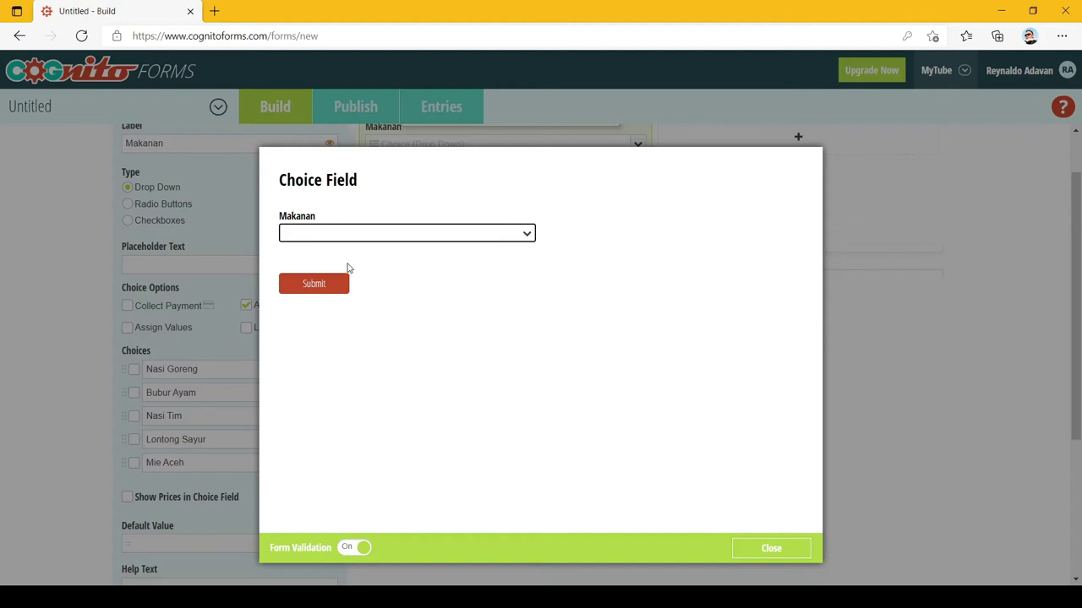
pyautogui.click(800, 551)
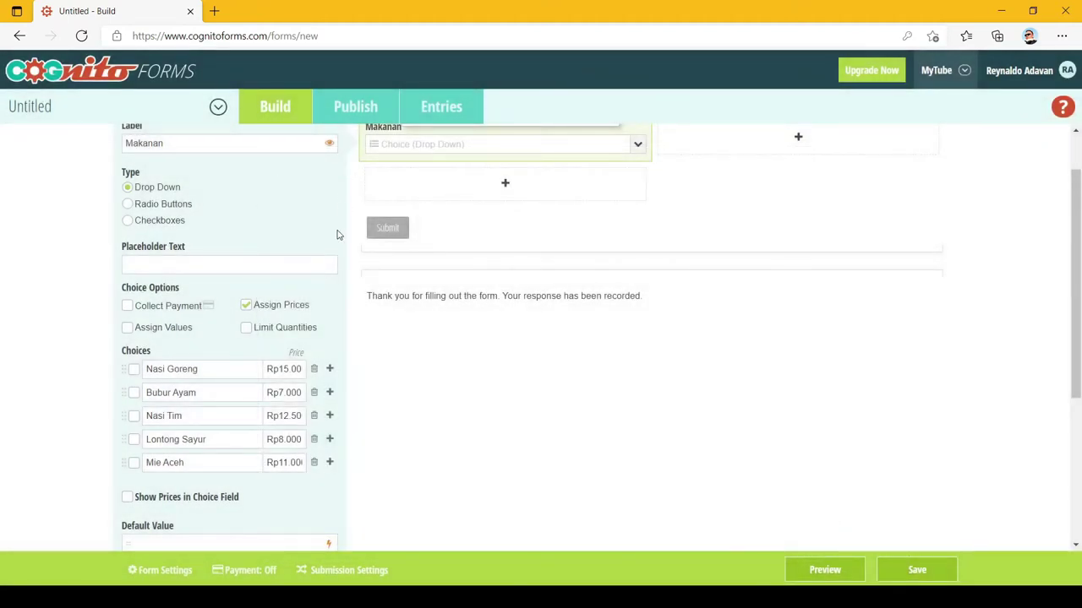
# Replace the choice prices with assigned values: Nasi Goreng 10, Bubur Ayam 5, Nasi Tim 5, Lontong Sayur 8 and Mie Aceh 0.
pyautogui.click(264, 309)
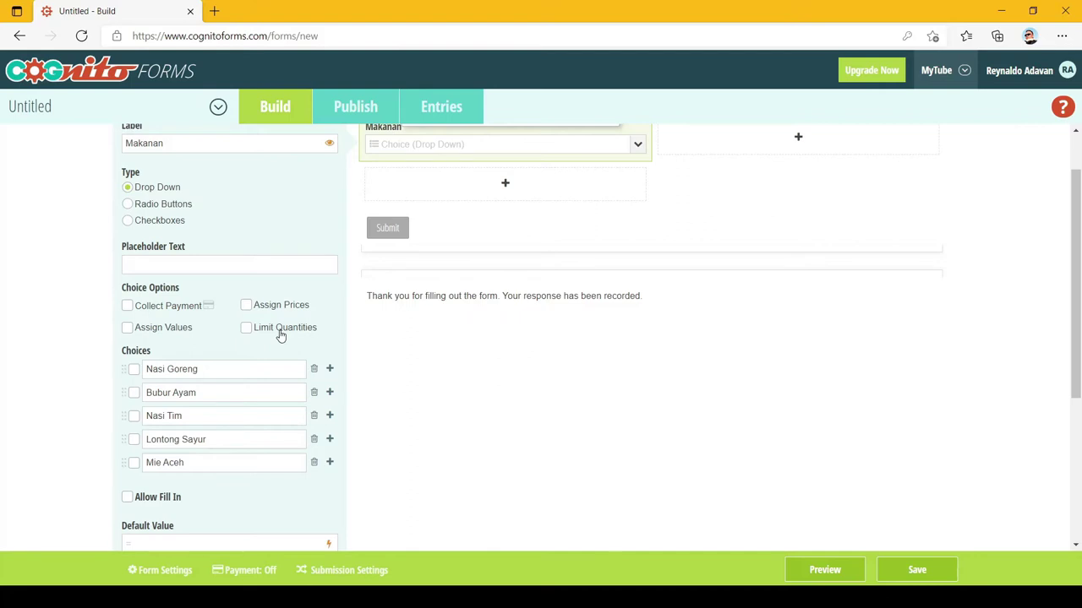
pyautogui.click(148, 327)
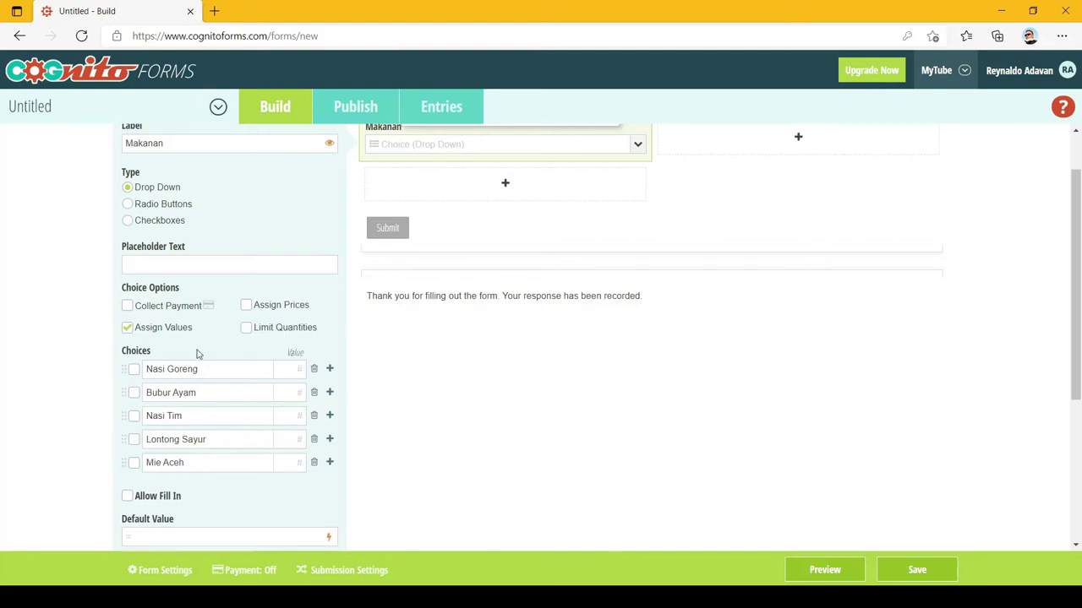
pyautogui.click(279, 369)
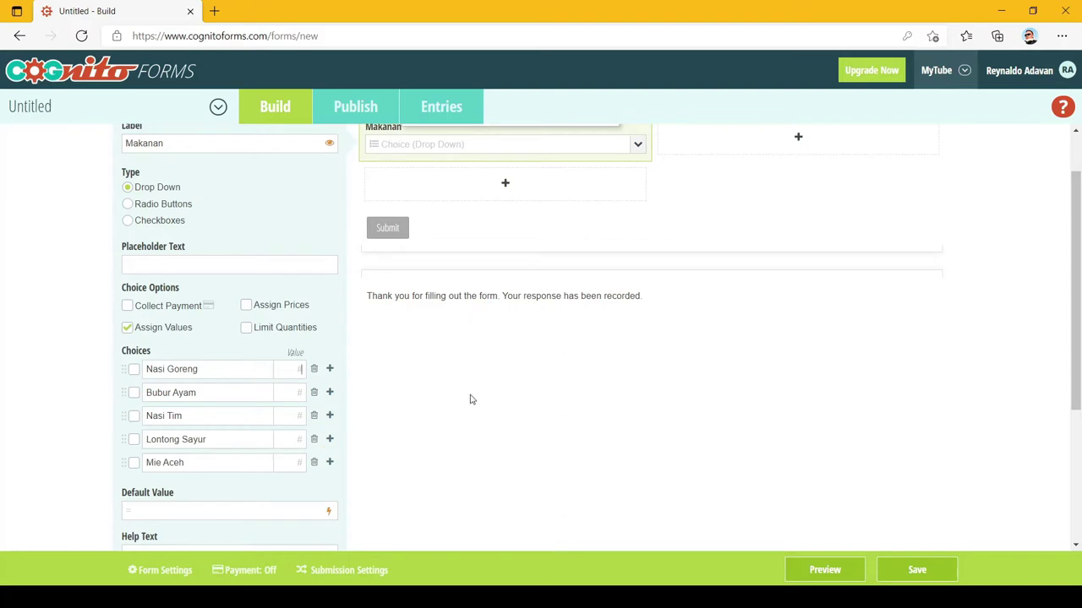
pyautogui.click(284, 395)
pyautogui.write('55')
pyautogui.click(286, 460)
pyautogui.write('0')
pyautogui.scroll(-1, 562, 440)
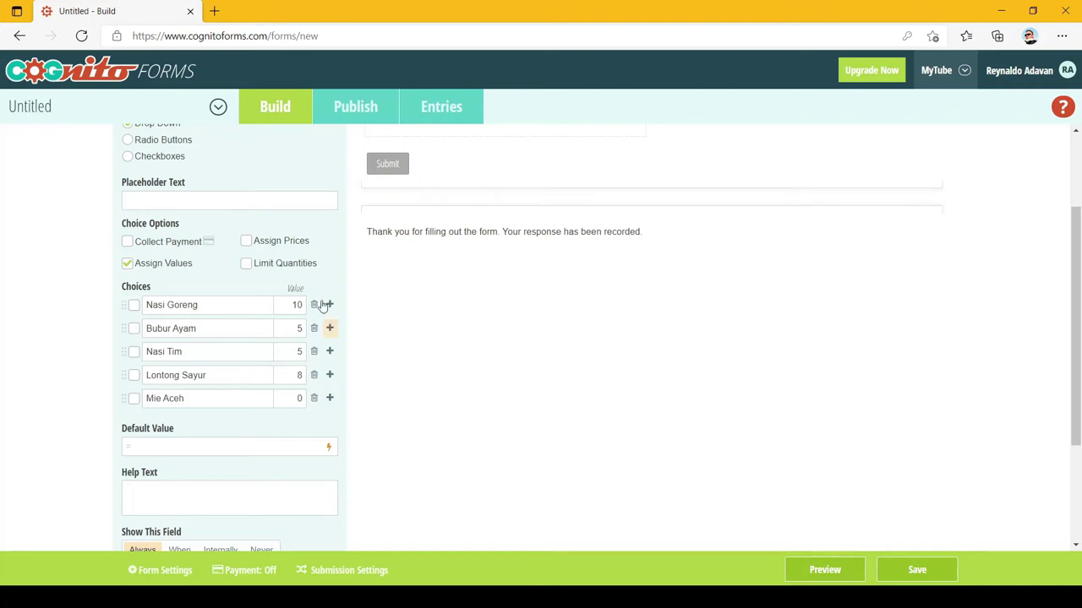
# Replace the assigned values with quantity limits: Nasi Goreng 10, Bubur Ayam 9, Nasi Tim 15, Lontong Sayur 21 and Mie Aceh 24.
pyautogui.click(131, 269)
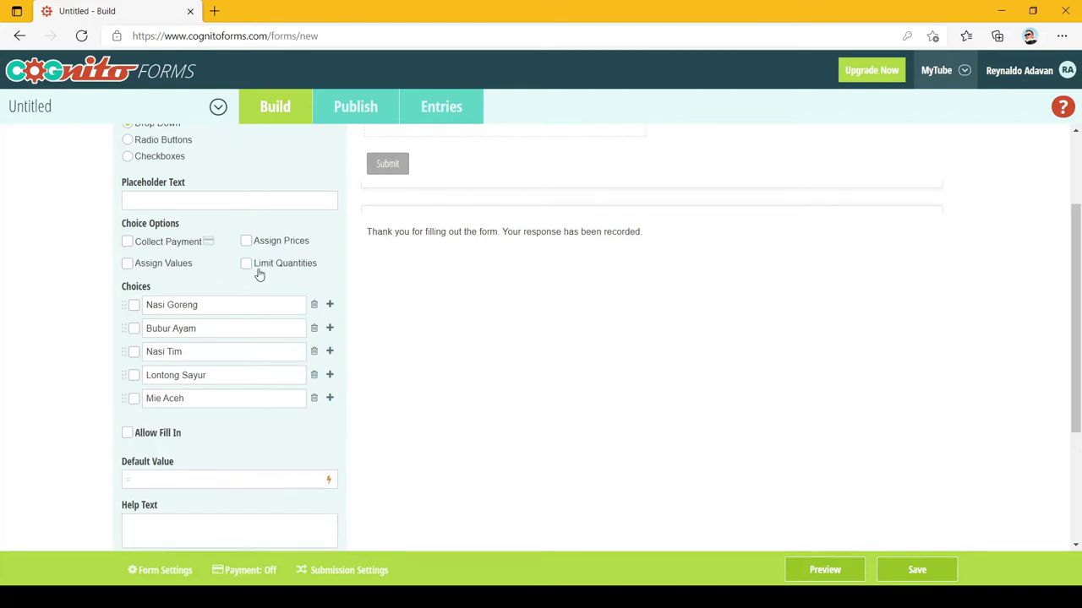
pyautogui.click(261, 271)
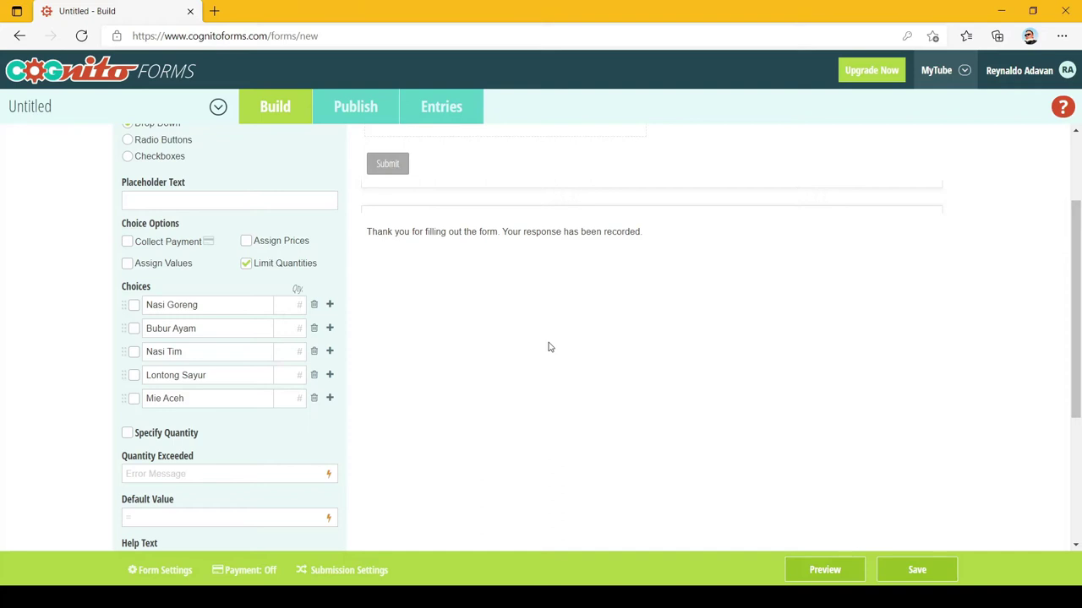
pyautogui.click(287, 304)
pyautogui.click(284, 332)
pyautogui.write('9')
pyautogui.press('Tab')
pyautogui.write('15')
pyautogui.write('21')
pyautogui.write('24')
pyautogui.scroll(-1, 313, 304)
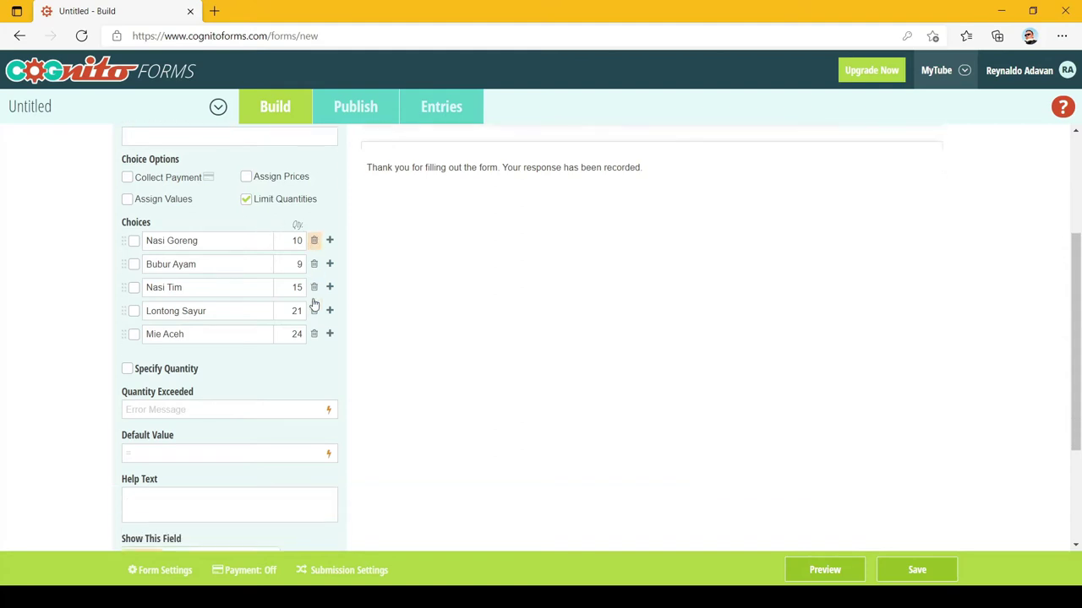
pyautogui.scroll(1, 365, 294)
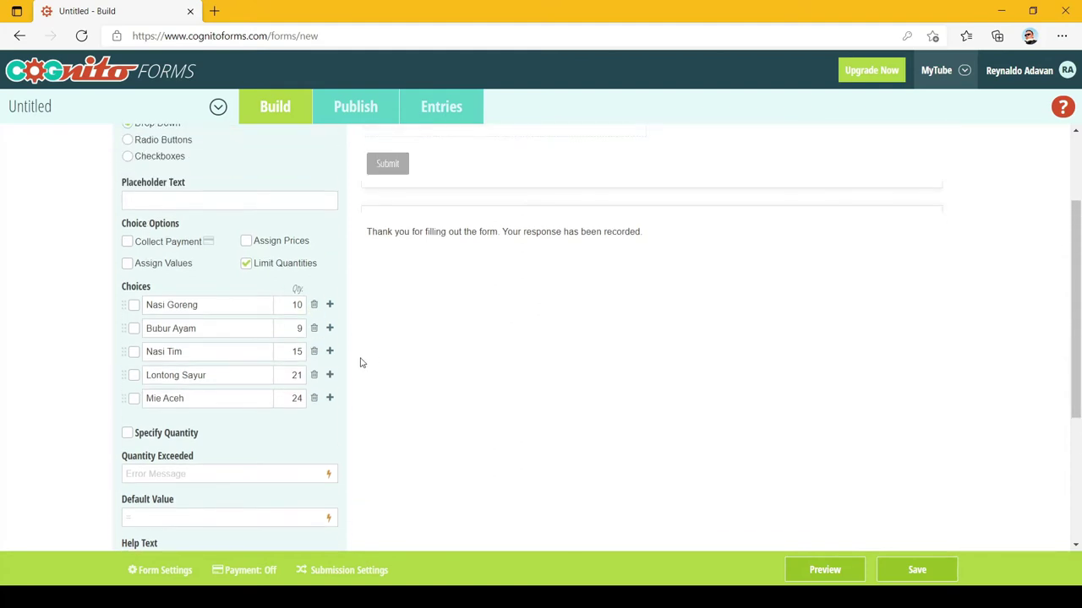
# Clear the quantity limits by disabling and re-enabling Limit Quantities, and try the Specify Quantity option.
pyautogui.click(245, 264)
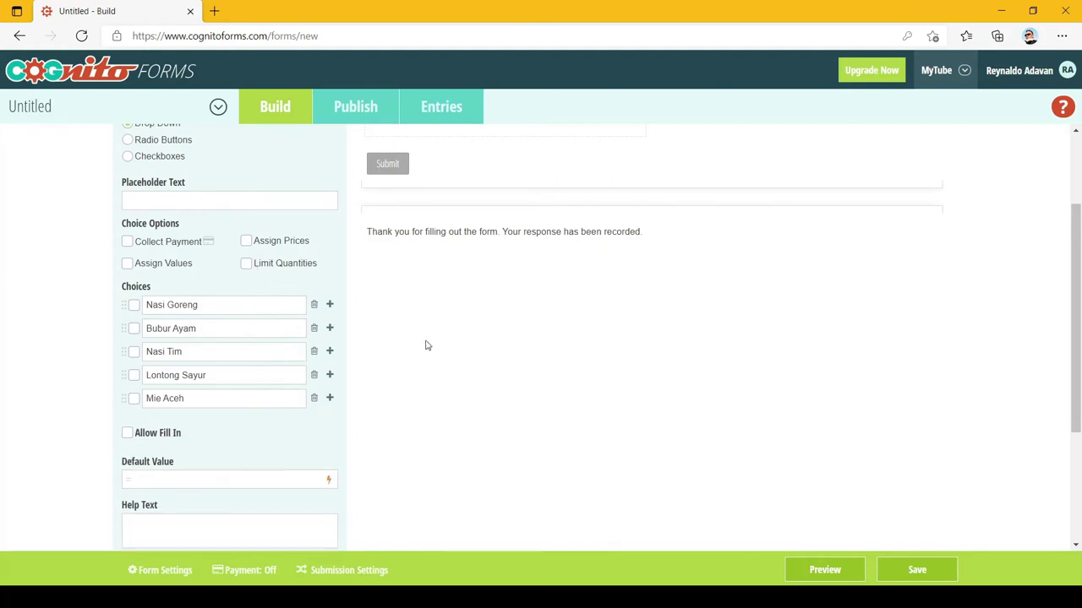
pyautogui.scroll(-1, 427, 345)
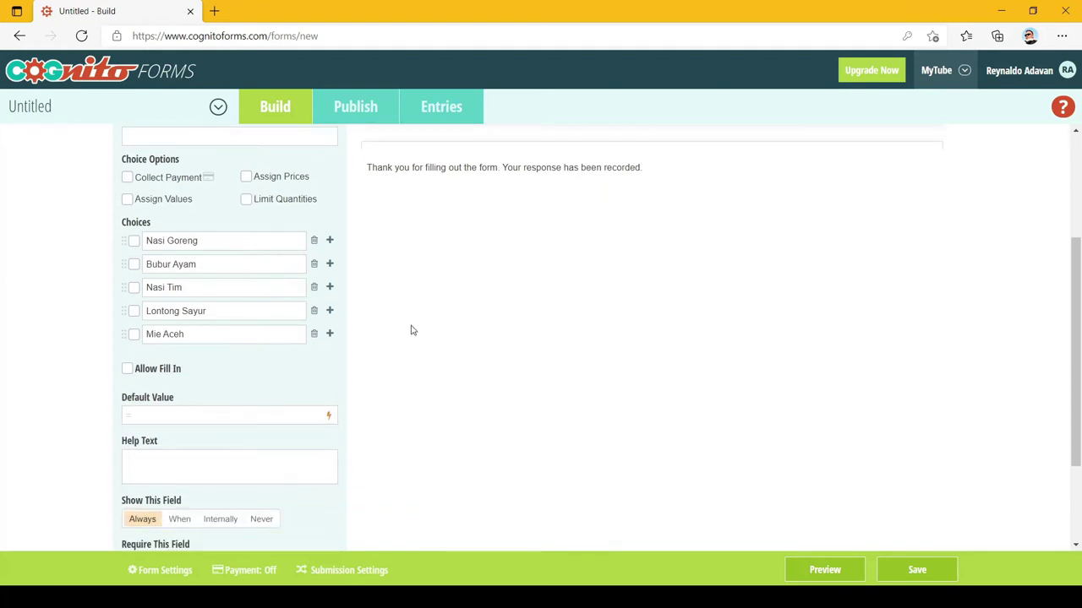
pyautogui.click(265, 200)
pyautogui.click(304, 369)
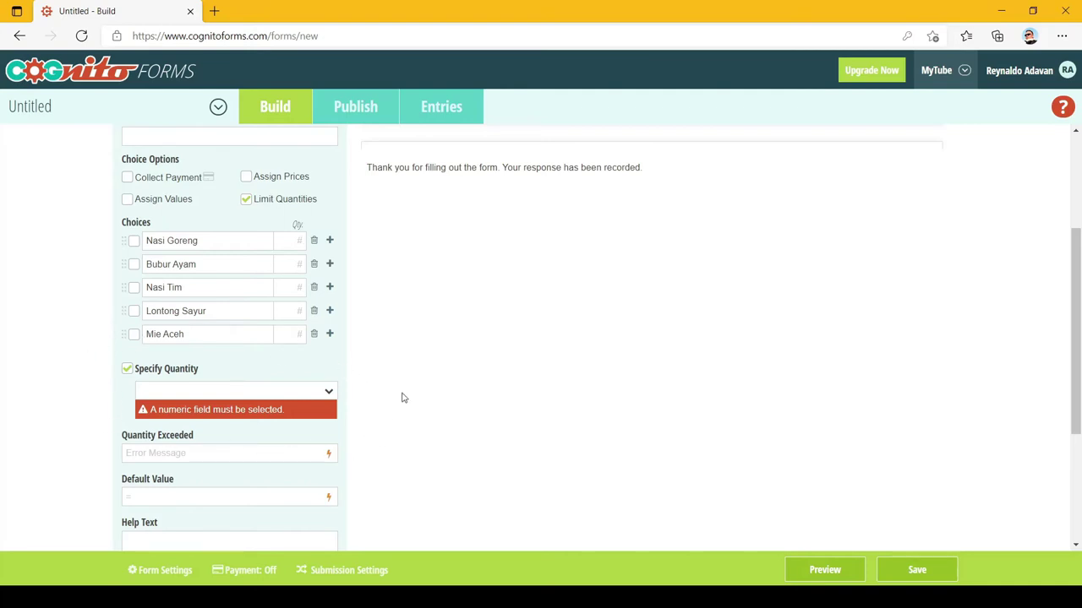
pyautogui.click(197, 370)
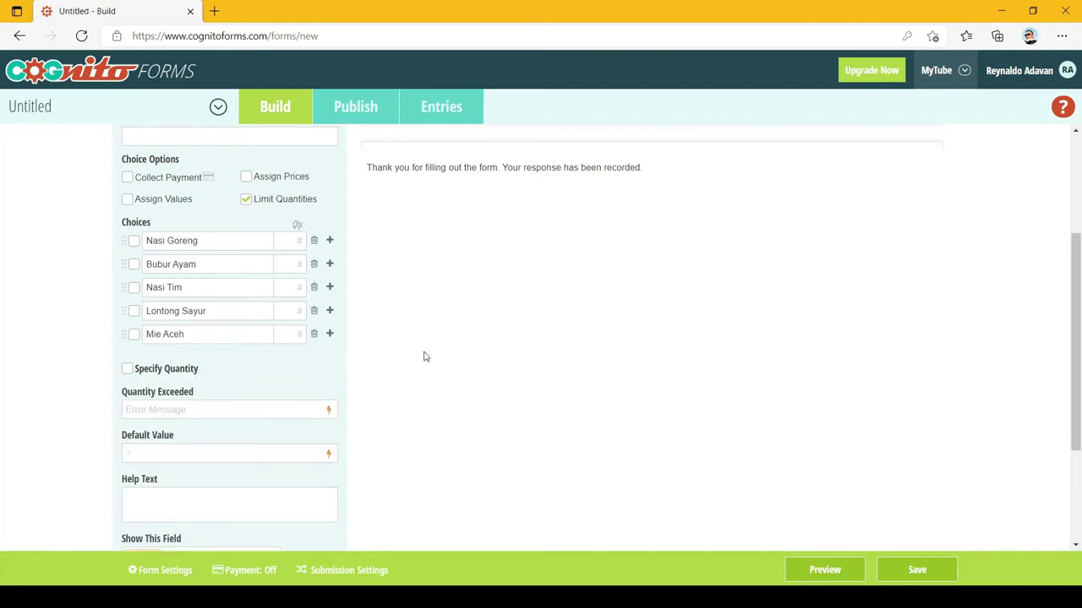
# Set the Quantity Exceeded error message to "Maaf makanan yang ini sudah out of stock. Silahkan pilih makanan lain".
pyautogui.scroll(-1, 439, 355)
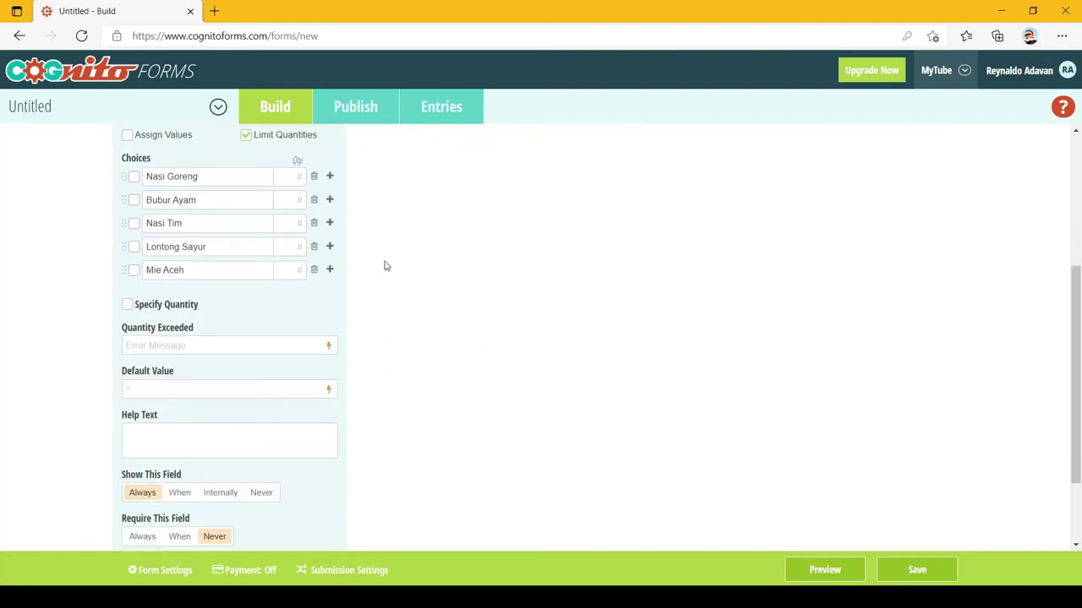
pyautogui.scroll(1, 385, 267)
pyautogui.scroll(-1, 502, 350)
pyautogui.click(329, 348)
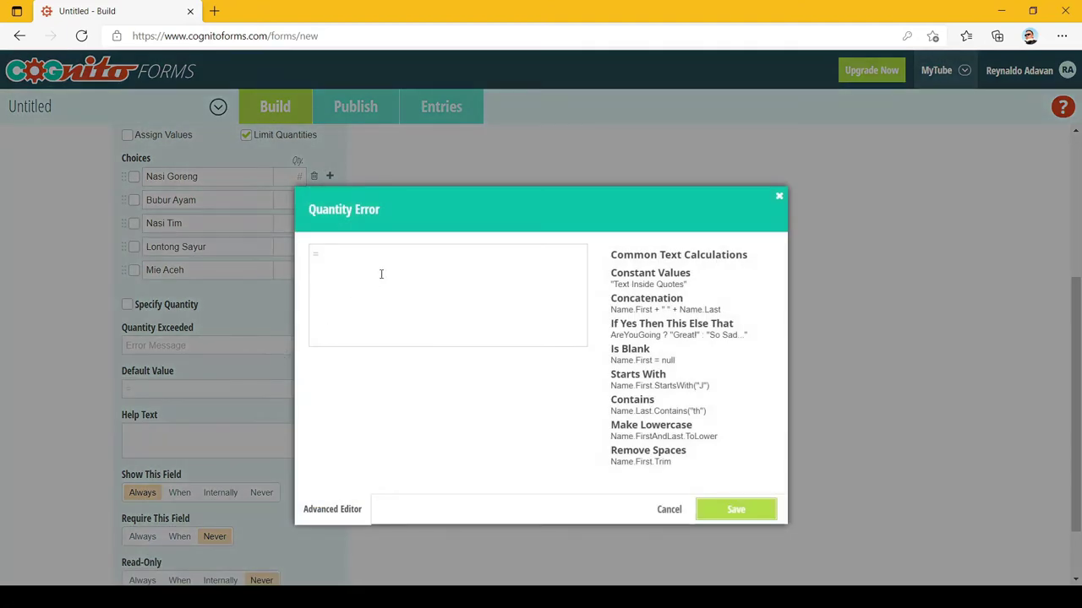
pyautogui.write('Maaf makanan ya')
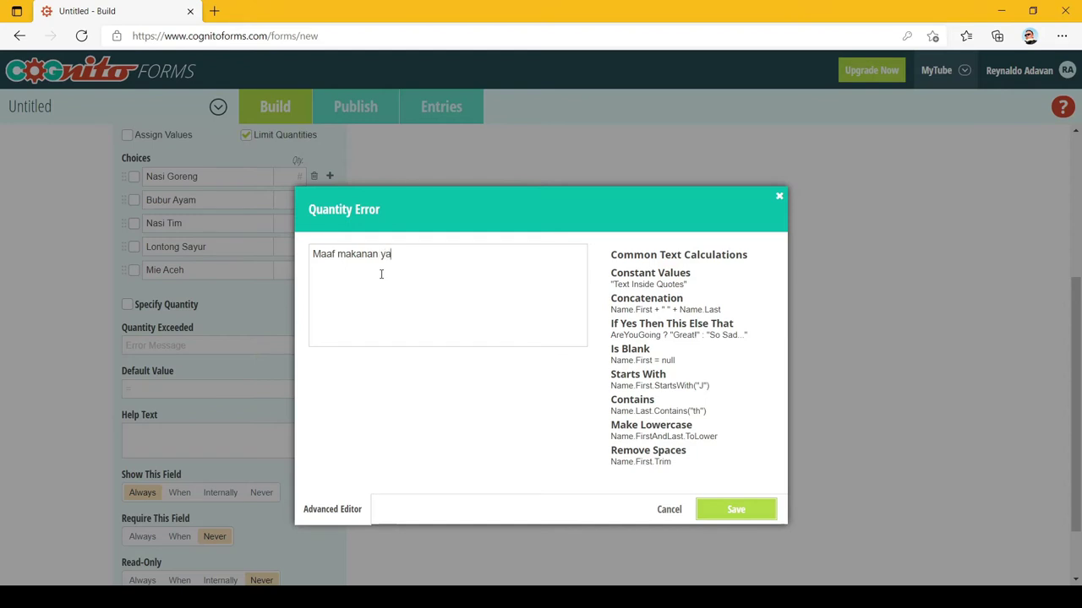
pyautogui.write('ng ini sudah out of stock. Sil')
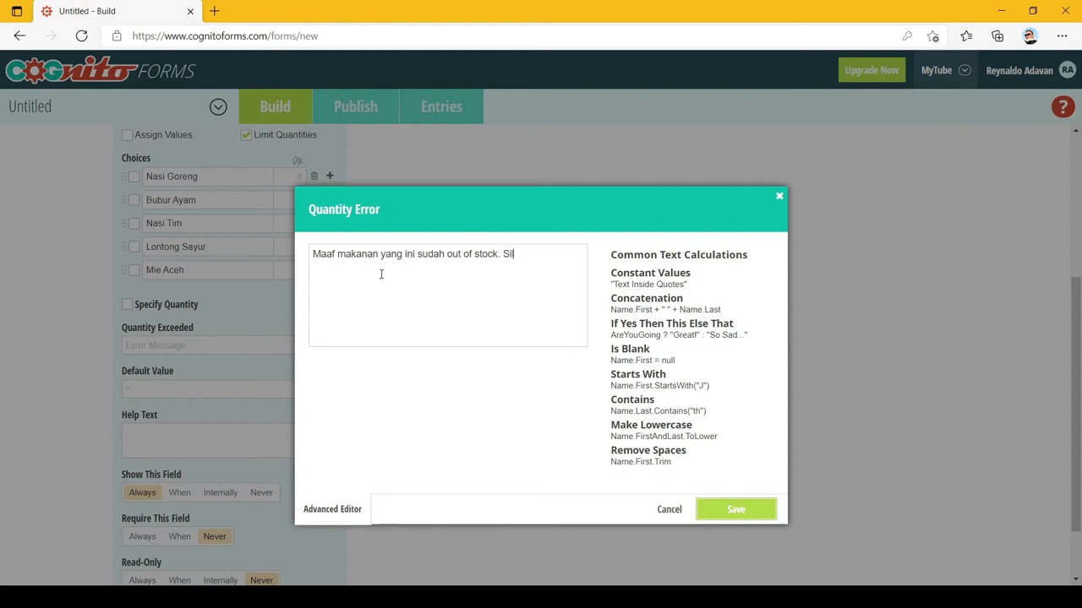
pyautogui.write('ahkan pilih makanan lain')
pyautogui.click(736, 509)
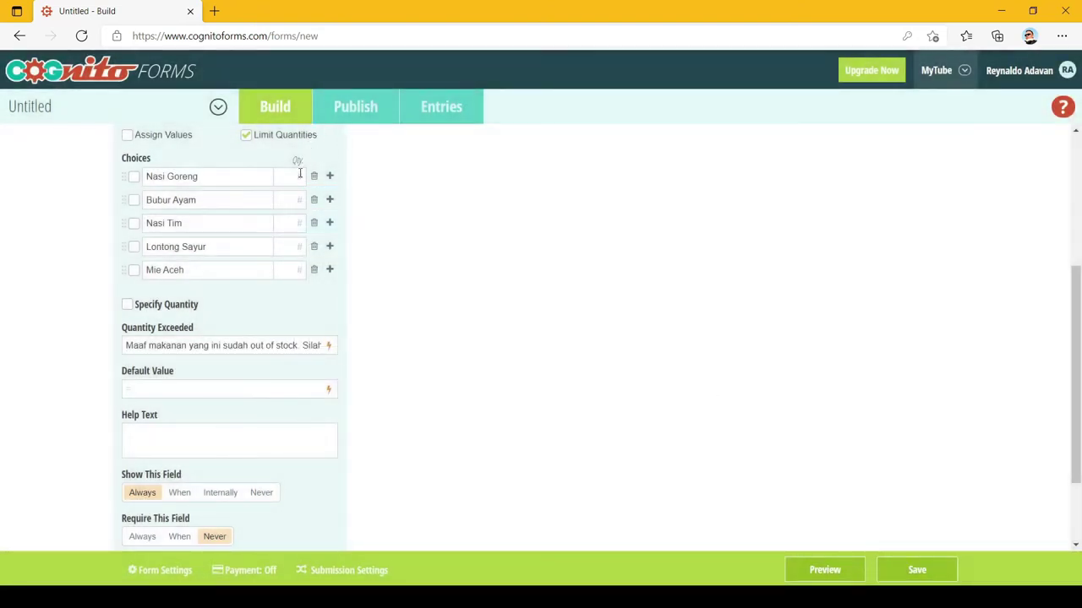
# Limit the quantities to Nasi Goreng 10, Bubur Ayam 6, Nasi Tim 8, Lontong Sayur 0 and Mie Aceh 2.
pyautogui.click(299, 175)
pyautogui.click(291, 226)
pyautogui.write('8')
pyautogui.write('2')
# Preview the form and test the stock limits by choosing Lontong Sayur and Nasi Goreng in the Makanan drop-down.
pyautogui.click(824, 570)
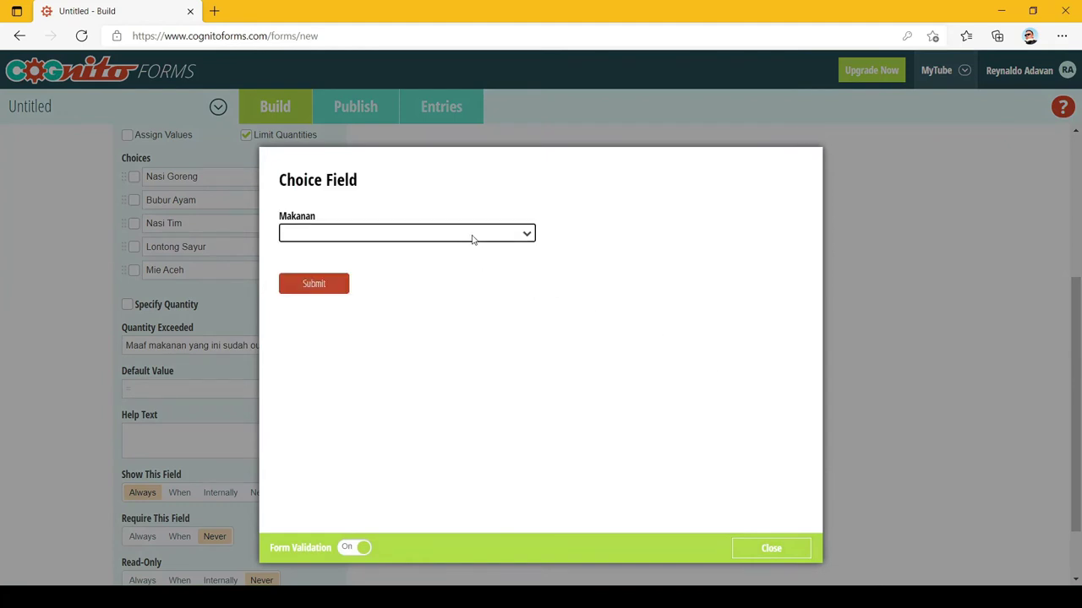
pyautogui.click(331, 304)
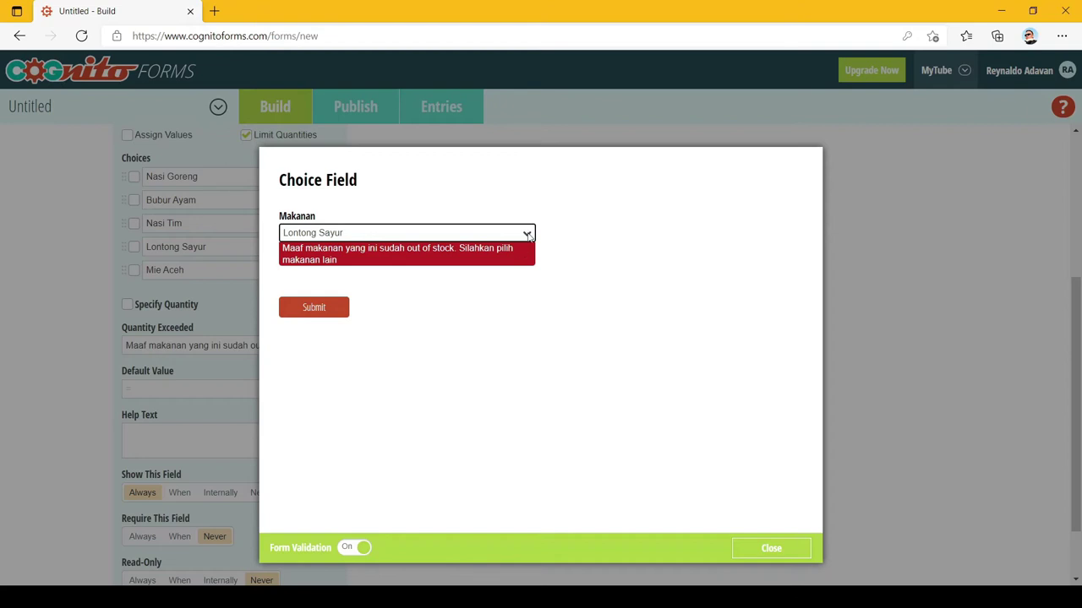
pyautogui.press('Up')
pyautogui.press('Up')
pyautogui.press('Up')
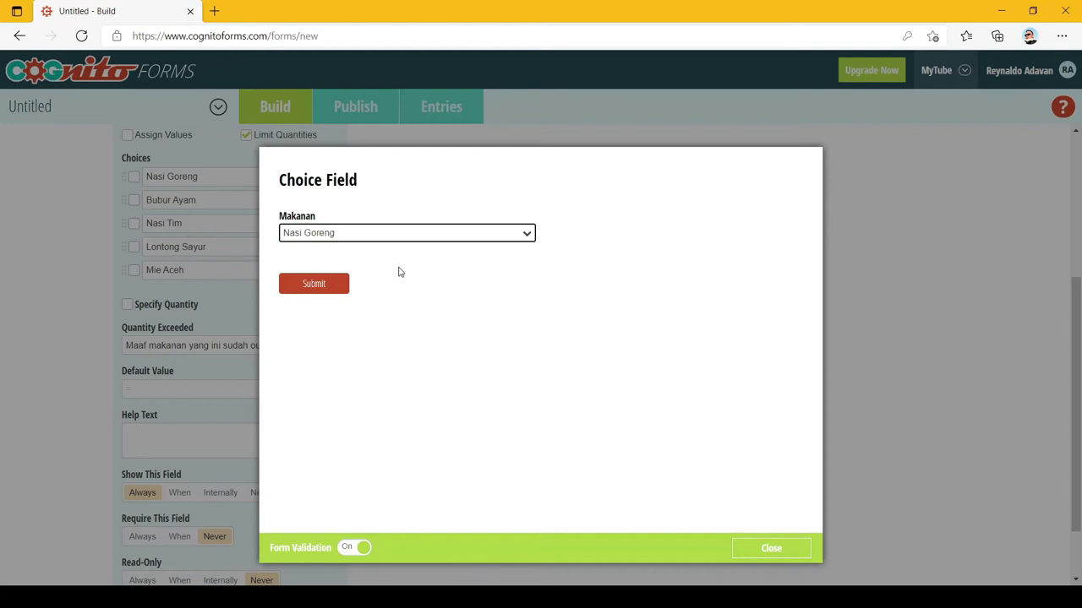
pyautogui.click(749, 548)
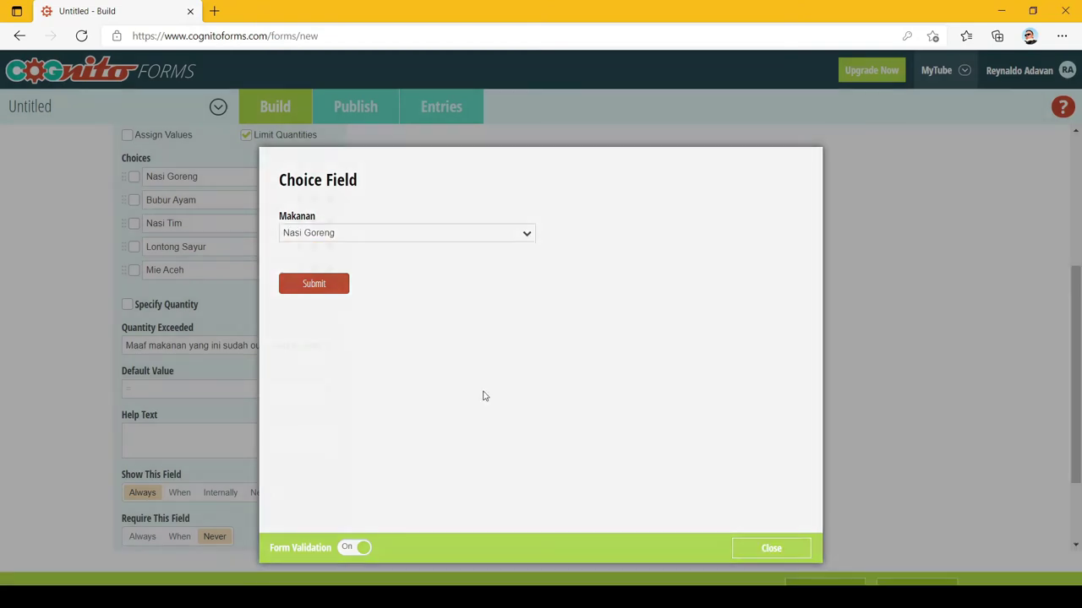
# Disable Limit Quantities for the Makanan field and review its remaining settings.
pyautogui.scroll(1, 308, 363)
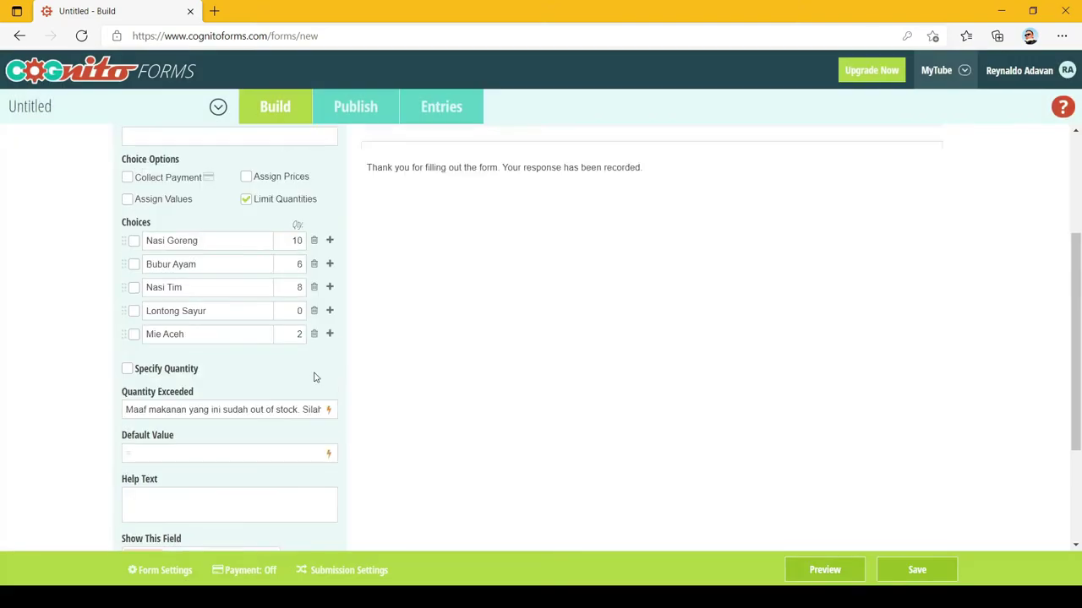
pyautogui.click(254, 199)
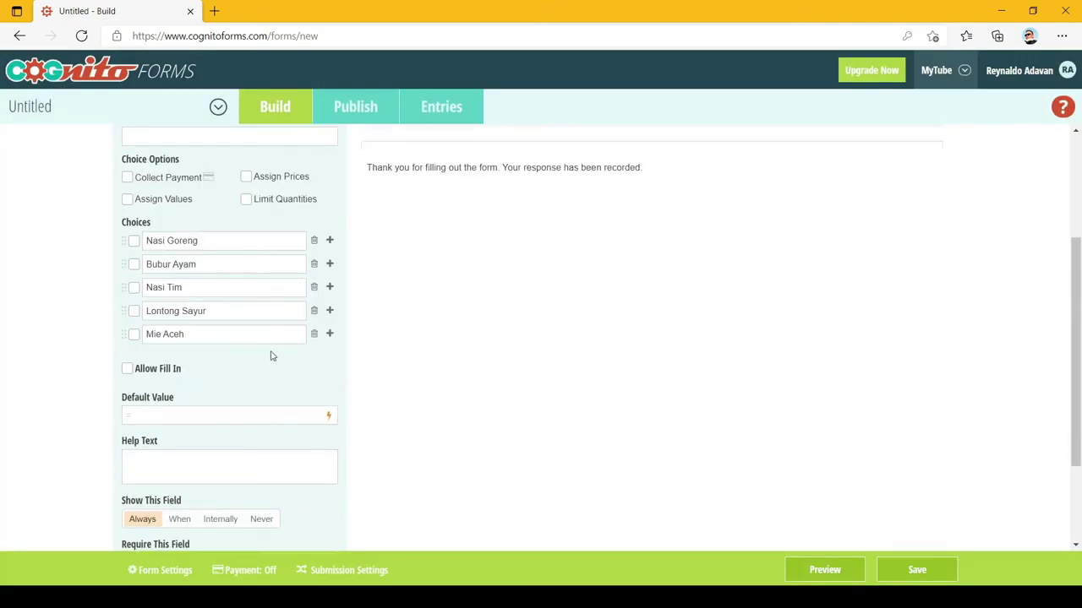
pyautogui.scroll(-1, 440, 341)
pyautogui.scroll(-1, 440, 340)
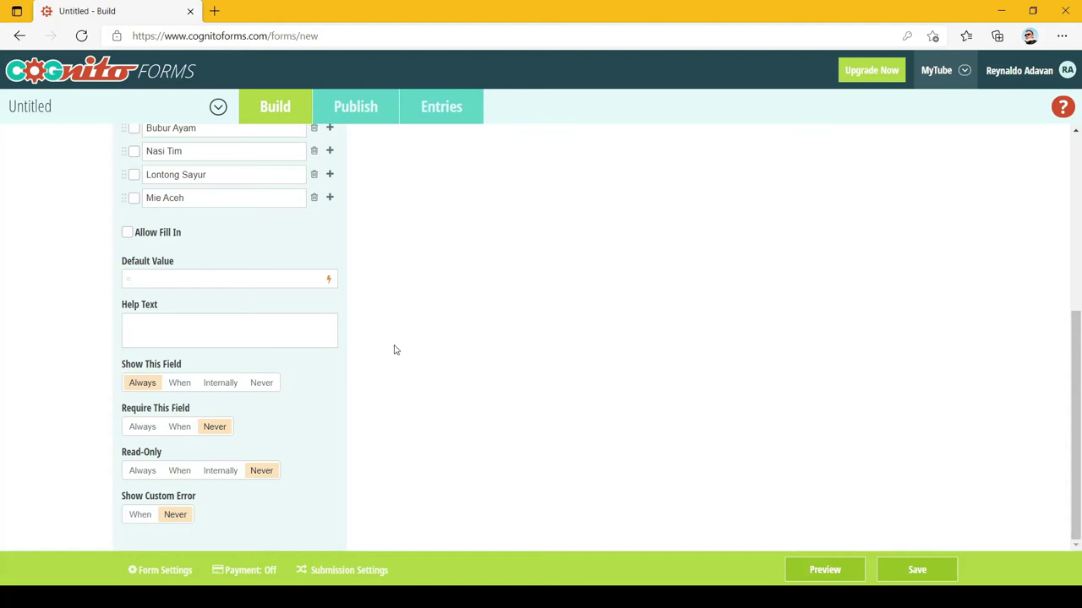
pyautogui.scroll(2, 422, 317)
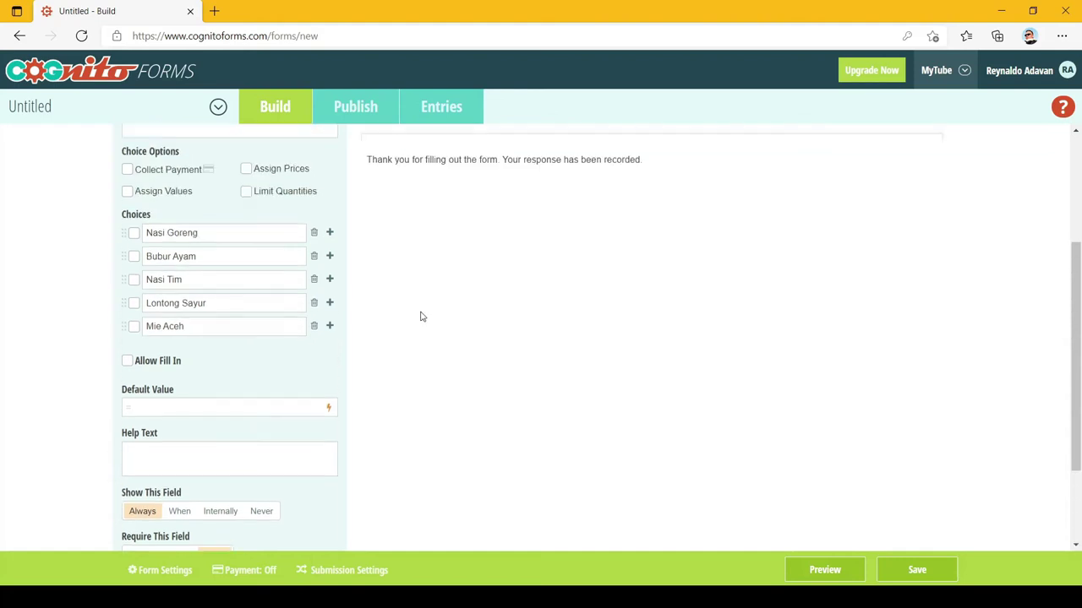
pyautogui.scroll(3, 421, 317)
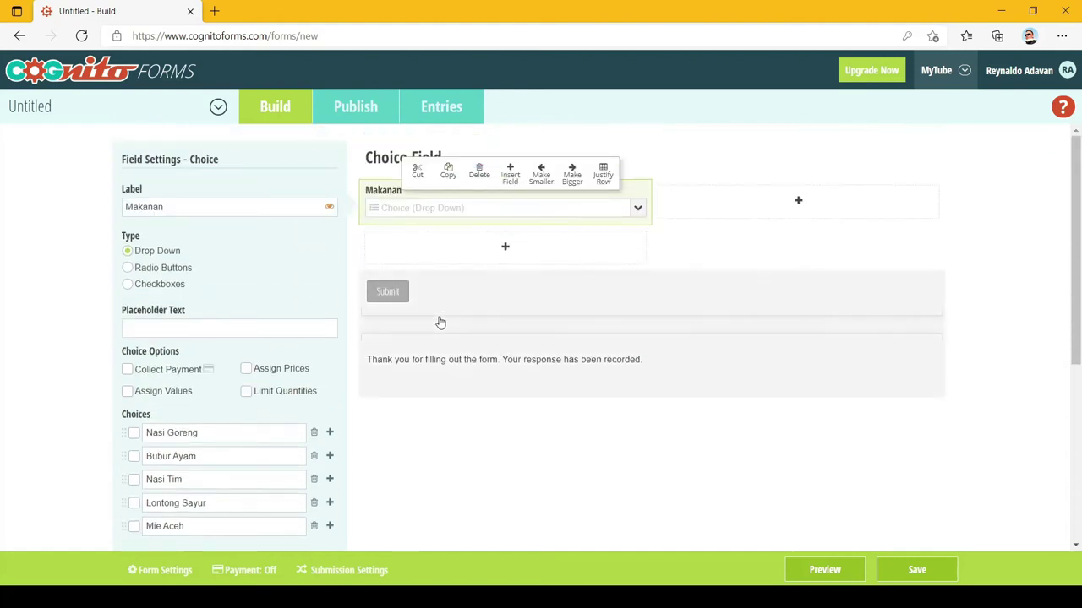
# Add a second choice field beside Makanan, set its type to Radio Buttons and label it Negara Asia.
pyautogui.click(802, 201)
pyautogui.click(186, 237)
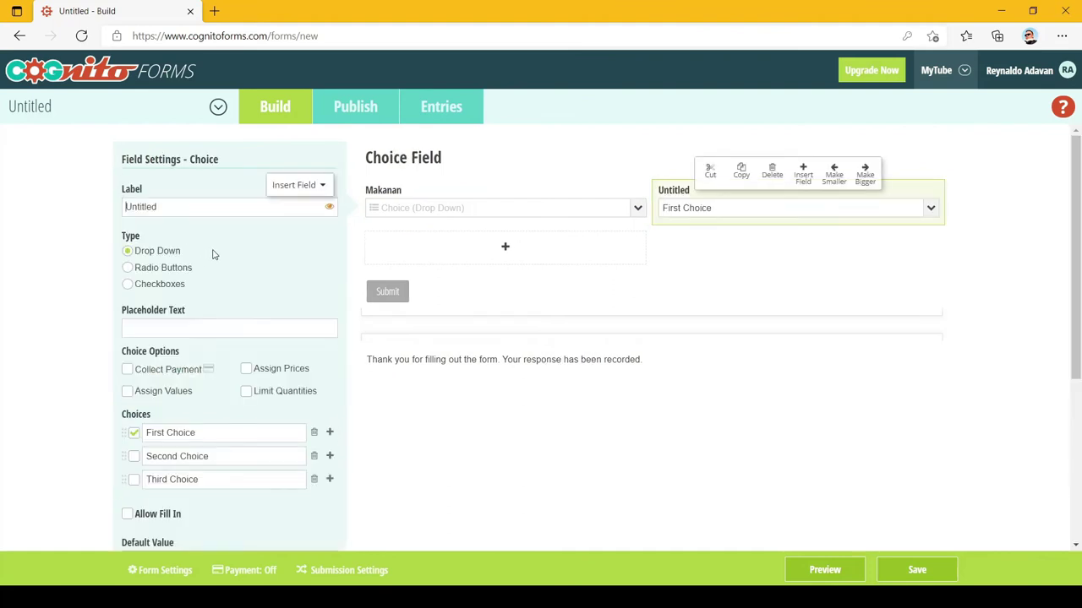
pyautogui.click(169, 276)
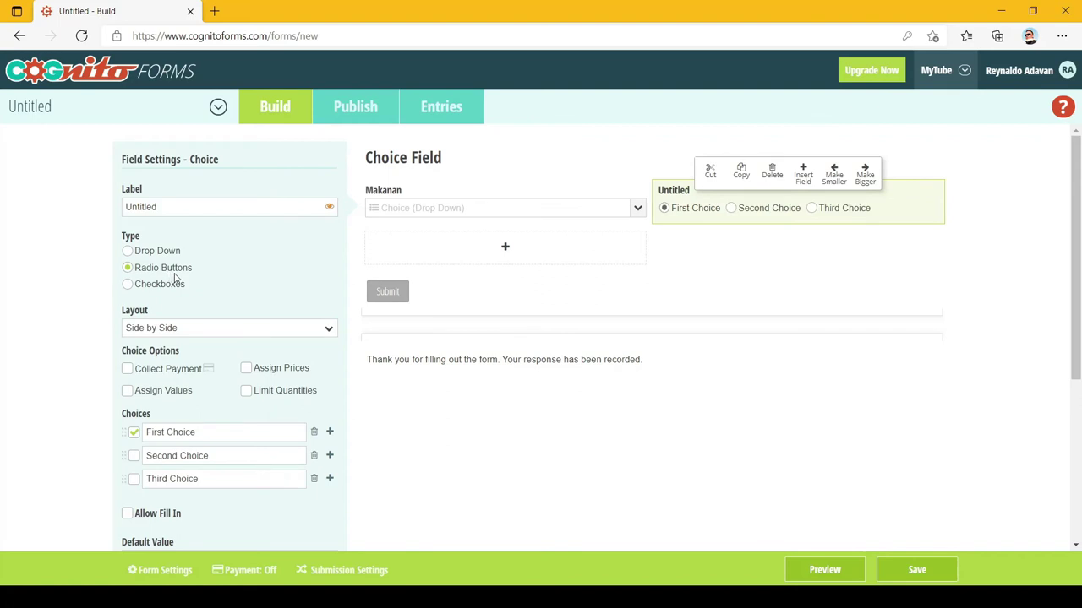
pyautogui.click(214, 206)
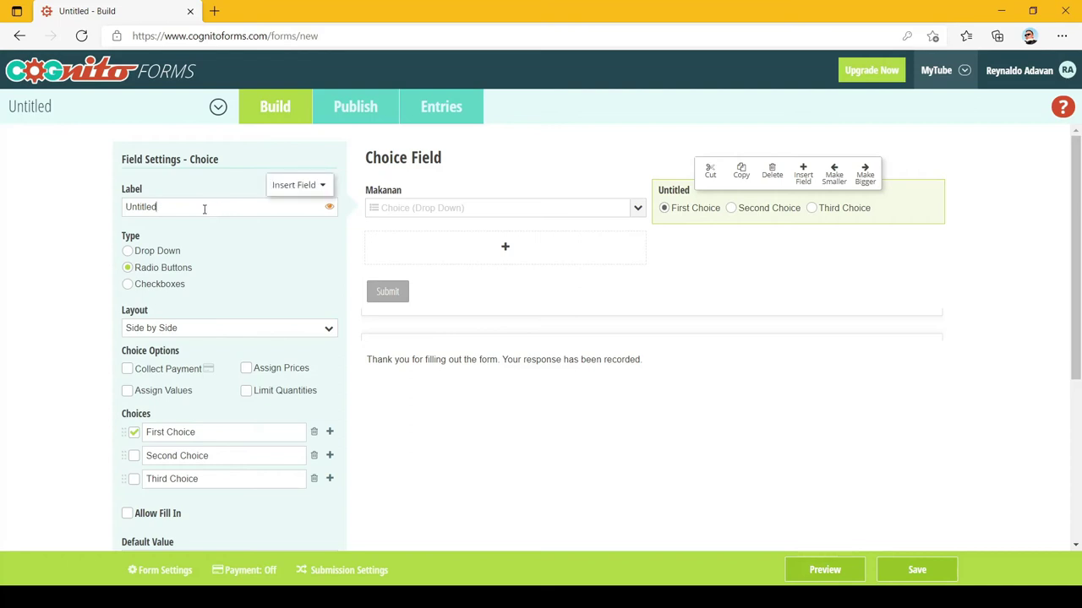
pyautogui.moveTo(204, 208); pyautogui.dragTo(101, 211)
pyautogui.write('Negaara Asia')
# Try the One Column layout for the Negara Asia choices and switch it to Two Column.
pyautogui.scroll(-1, 308, 286)
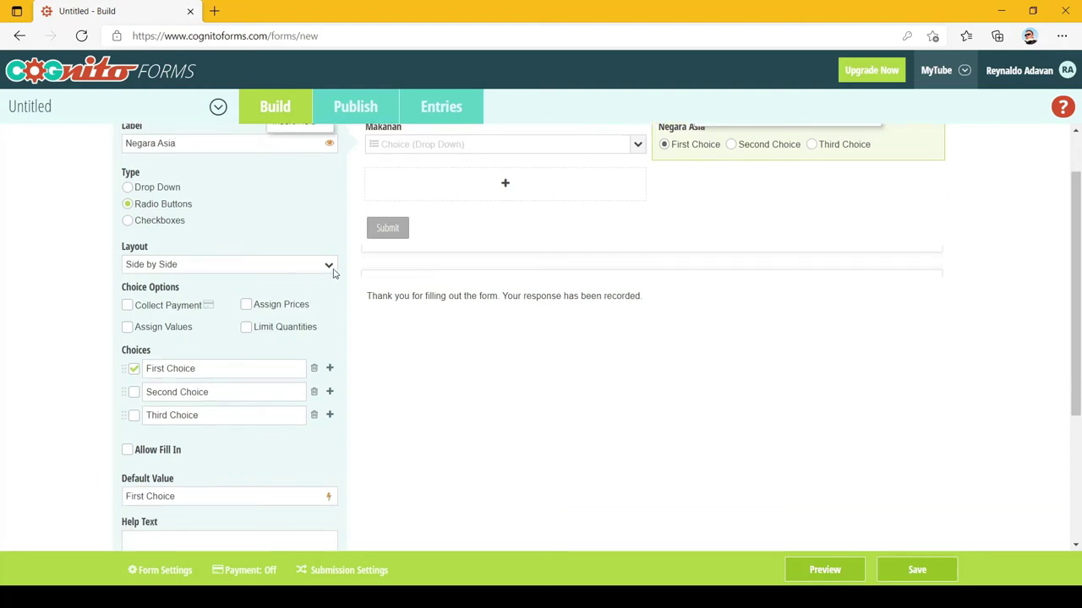
pyautogui.scroll(1, 687, 273)
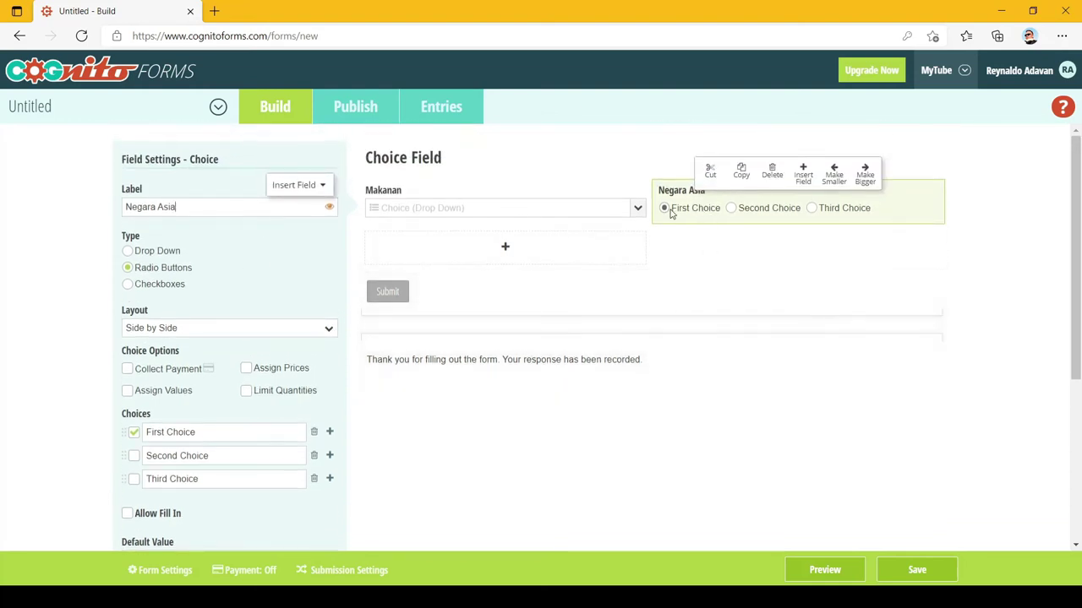
pyautogui.click(292, 331)
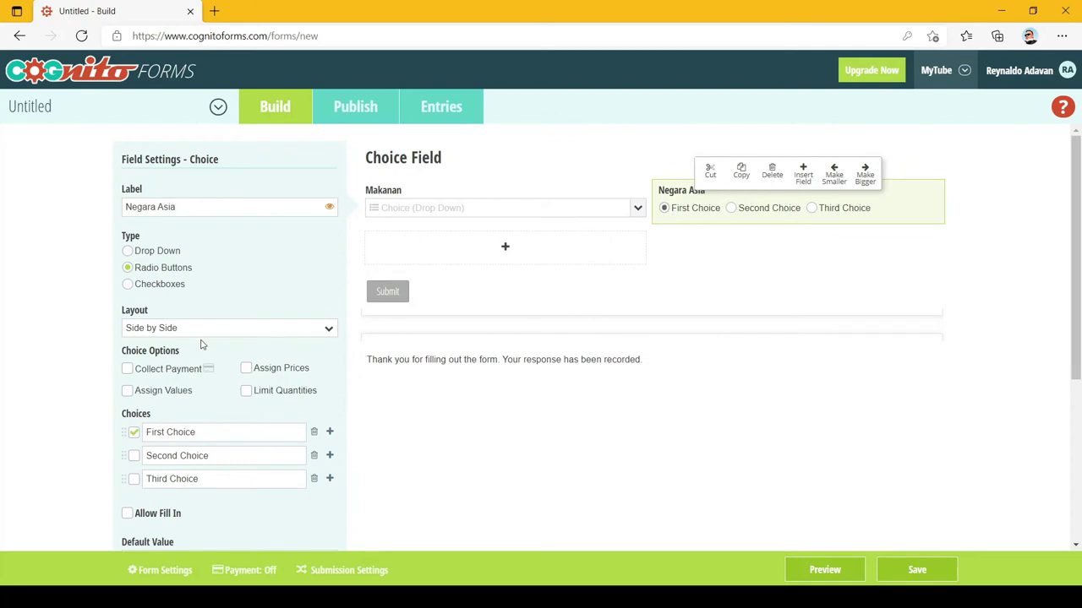
pyautogui.click(186, 353)
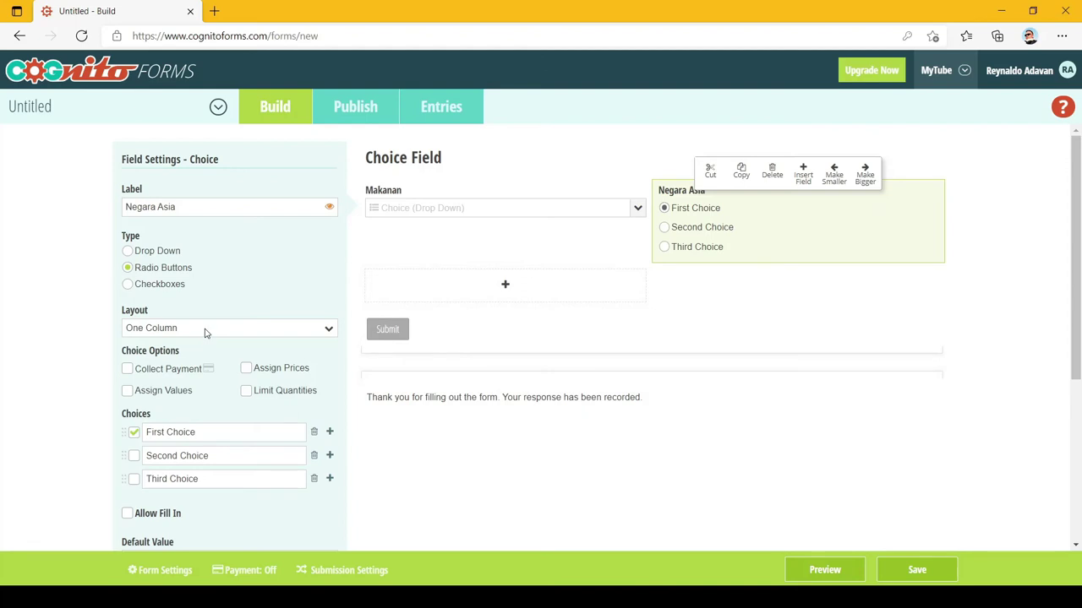
pyautogui.press('Down')
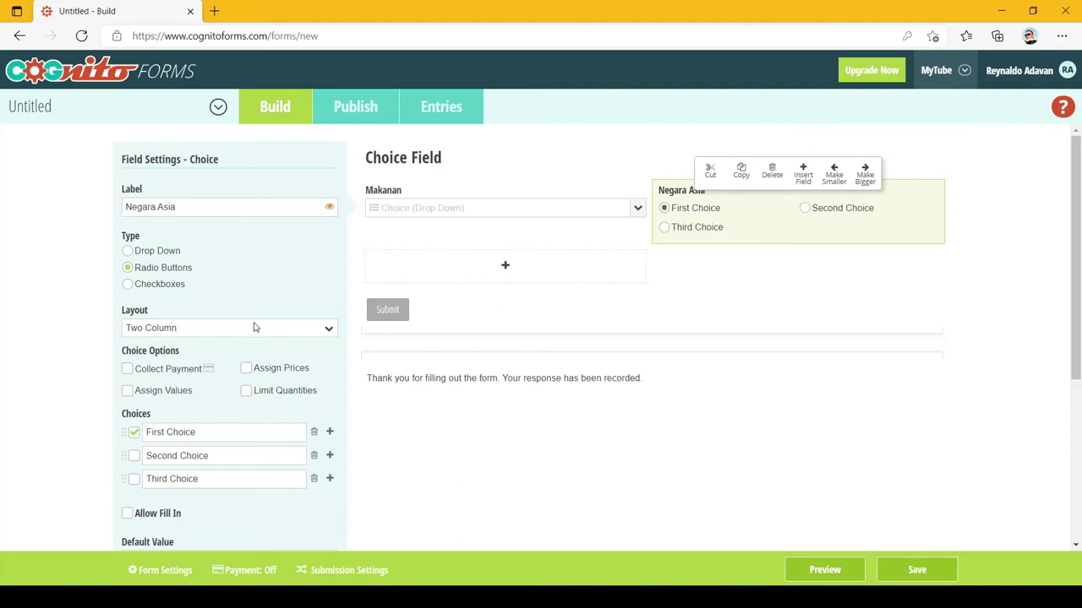
# Replace the Negara Asia choices with Inggris, Jepang, Rusia and Jerman, and preview the form.
pyautogui.scroll(-1, 255, 328)
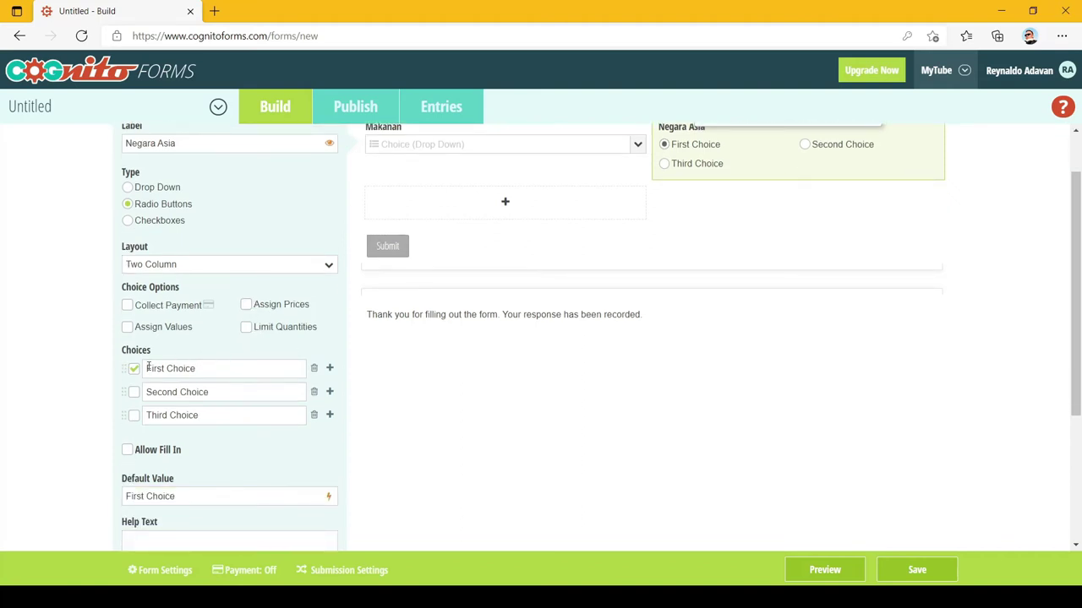
pyautogui.click(180, 367)
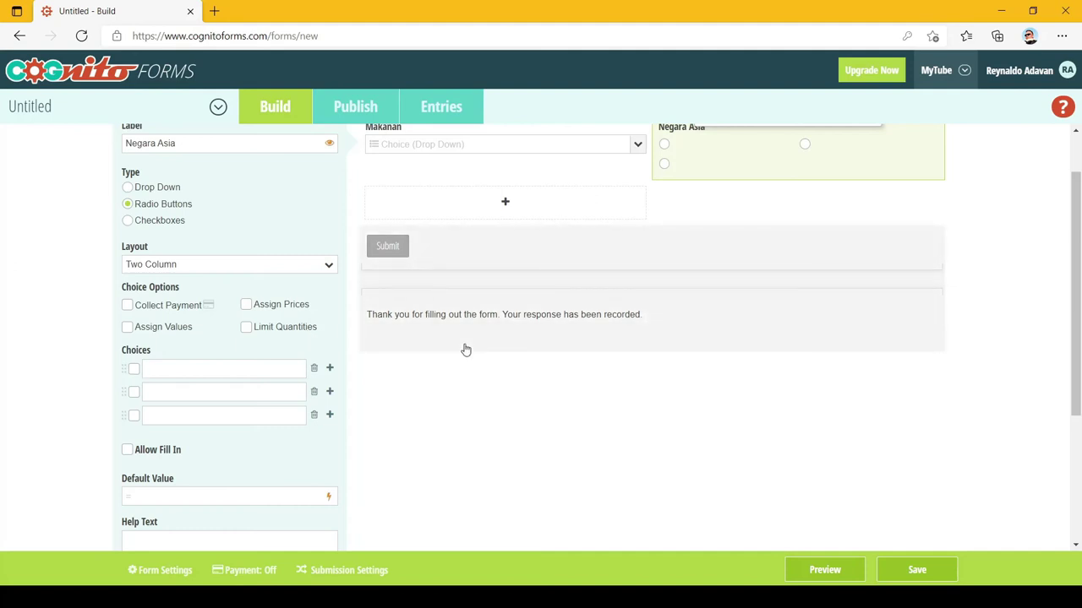
pyautogui.write('Inggris')
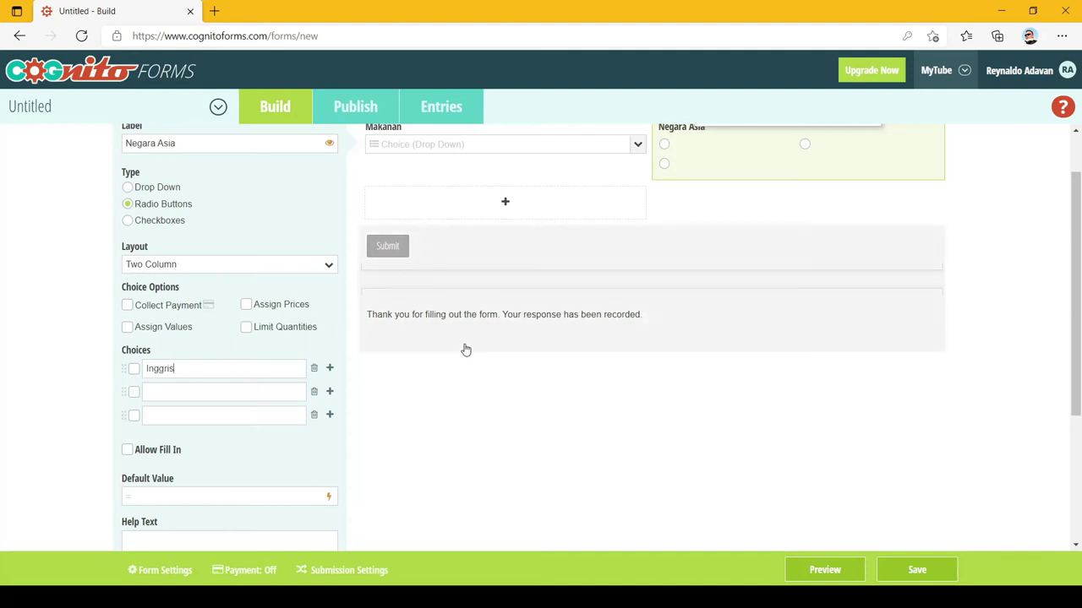
pyautogui.click(244, 391)
pyautogui.write('Jepang')
pyautogui.click(240, 419)
pyautogui.write('Rusia')
pyautogui.click(329, 415)
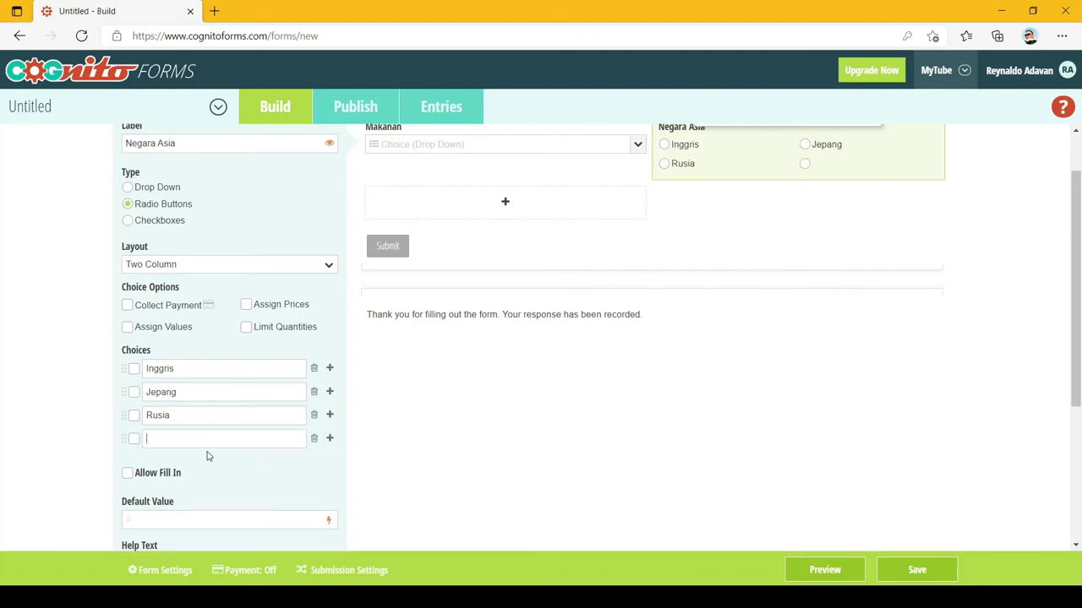
pyautogui.write('Jerman')
pyautogui.click(834, 571)
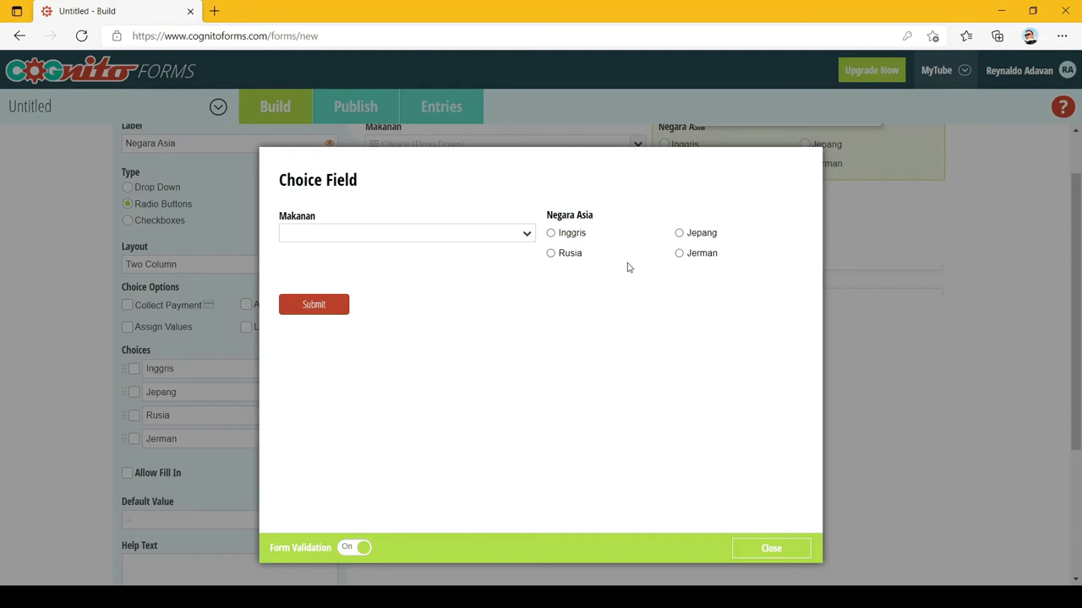
# Try the Jepang option of the Negara Asia field in the form preview and close the preview.
pyautogui.click(681, 234)
pyautogui.click(754, 547)
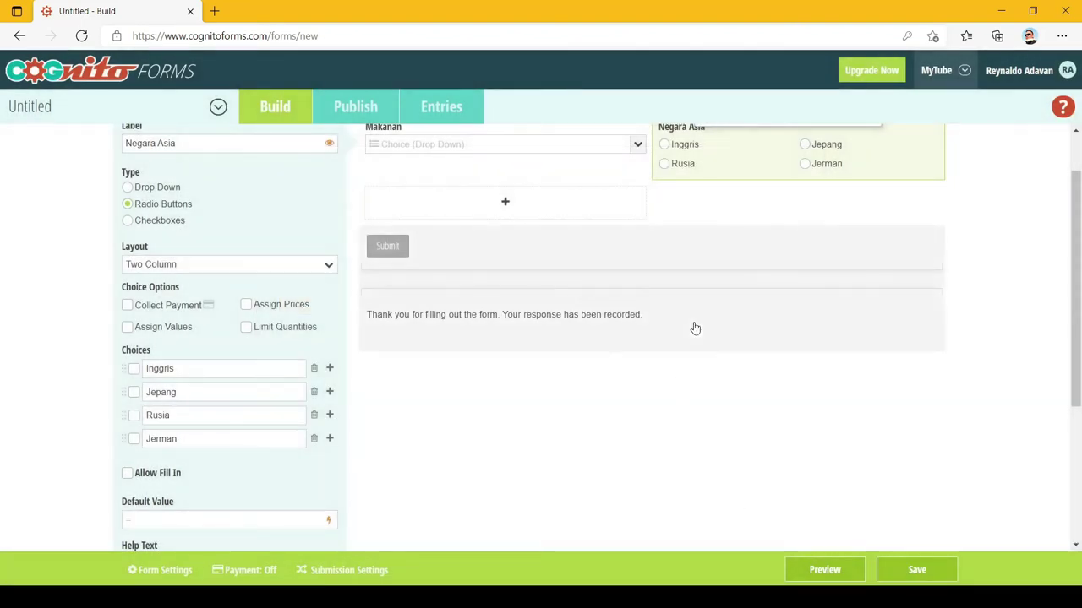
pyautogui.scroll(-1, 695, 328)
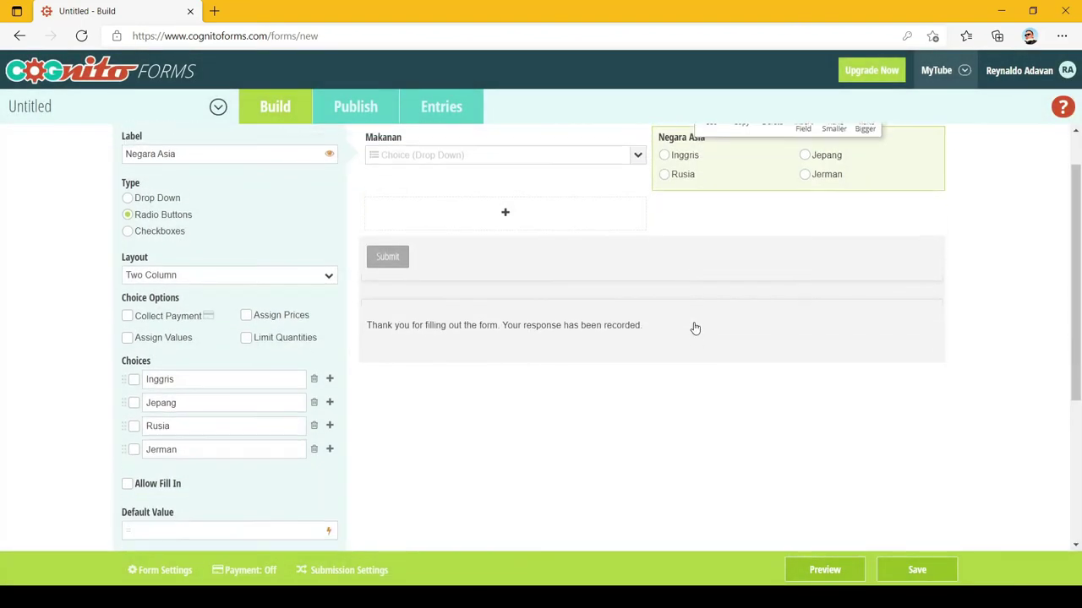
# Enable Assign Values for the Negara Asia field, giving Jepang 10 and Inggris, Rusia and Jerman 0.
pyautogui.click(178, 329)
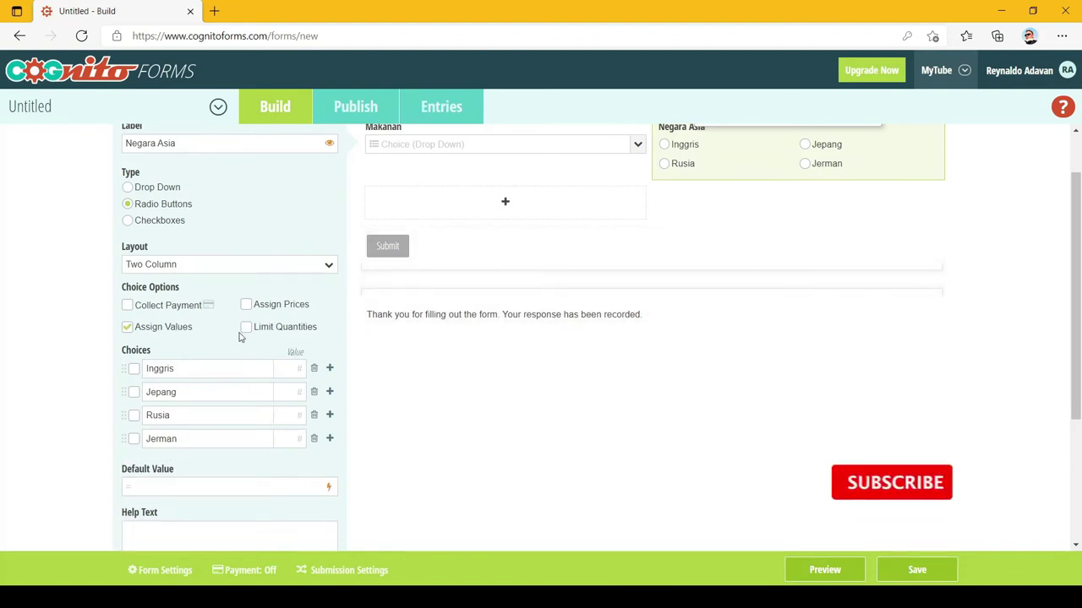
pyautogui.click(293, 392)
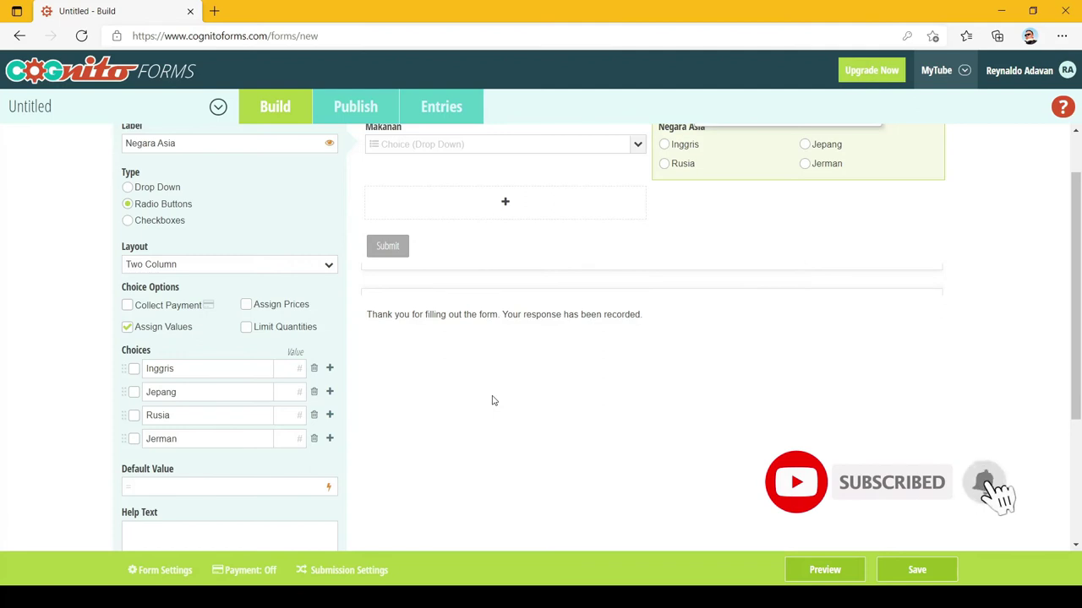
pyautogui.write('10')
pyautogui.click(288, 371)
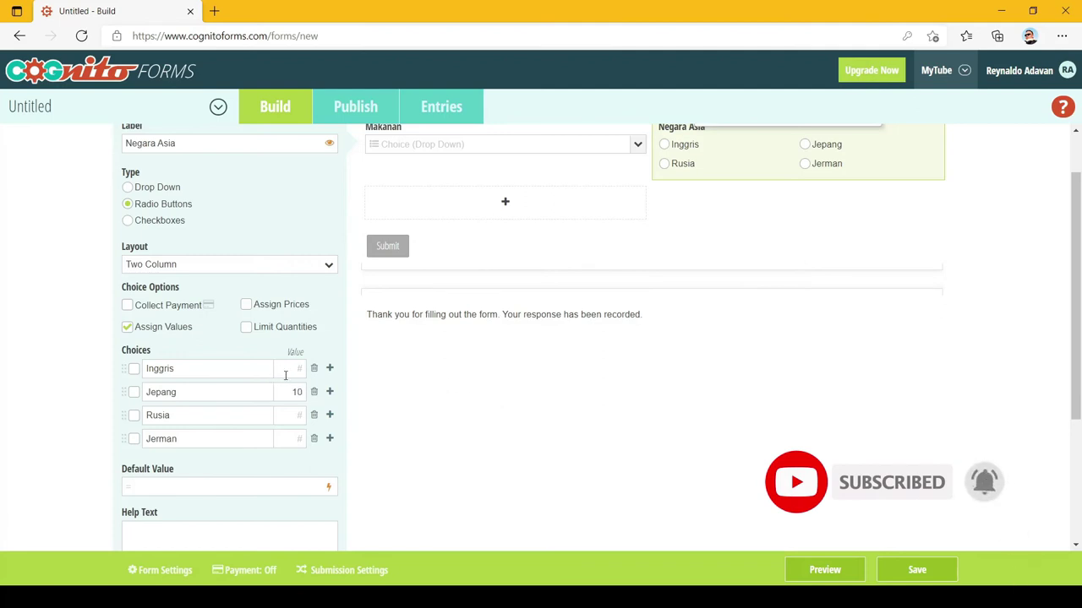
pyautogui.write('0')
pyautogui.click(298, 412)
pyautogui.write('0')
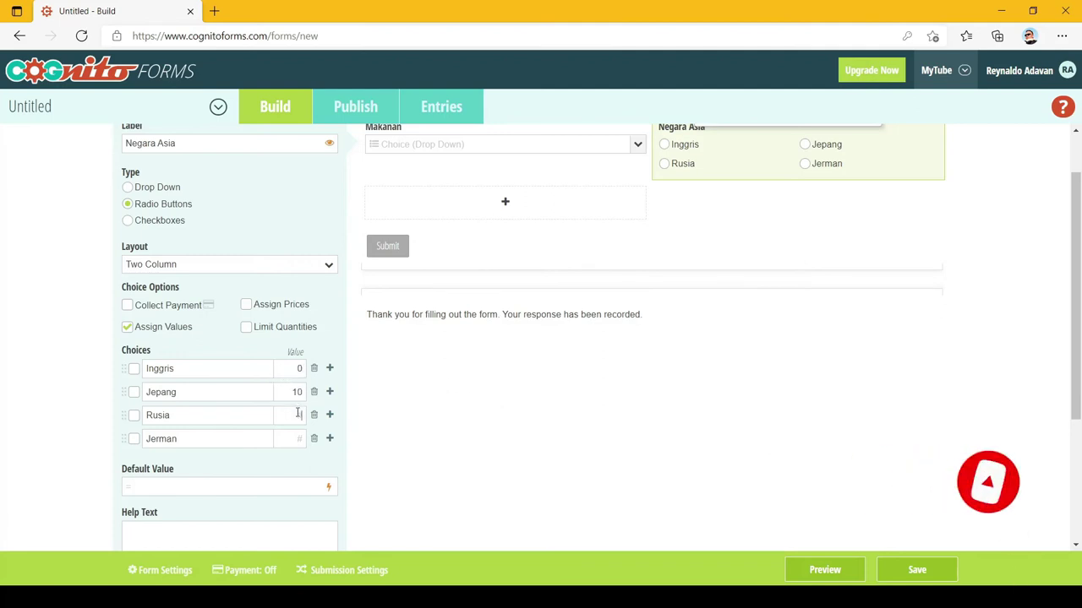
pyautogui.click(294, 437)
pyautogui.write('0')
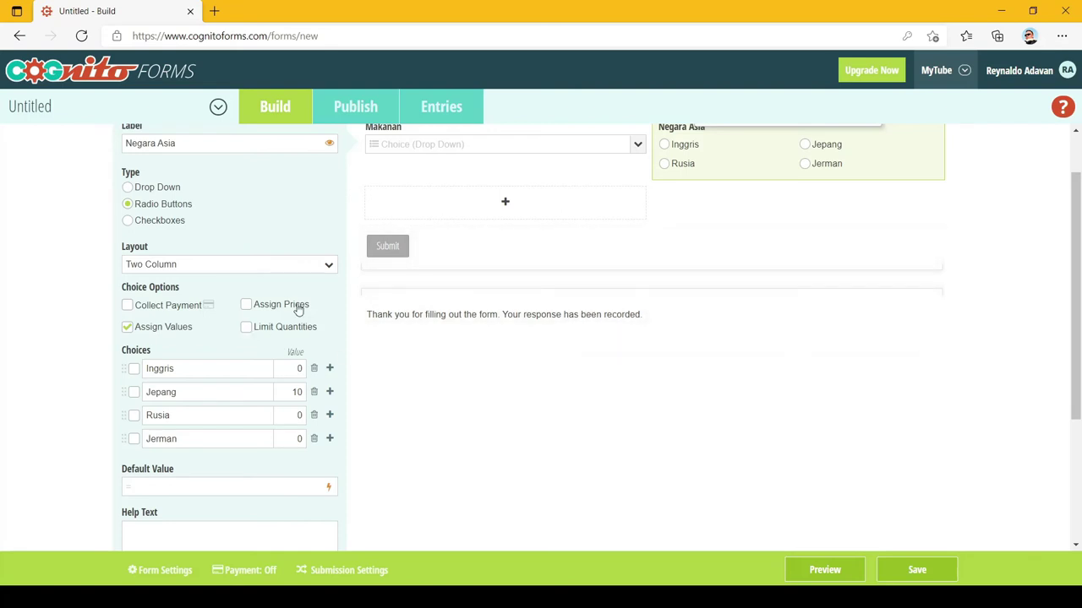
# Add a third choice field below Makanan and set its type to Checkboxes.
pyautogui.scroll(-2, 345, 282)
pyautogui.scroll(-2, 345, 282)
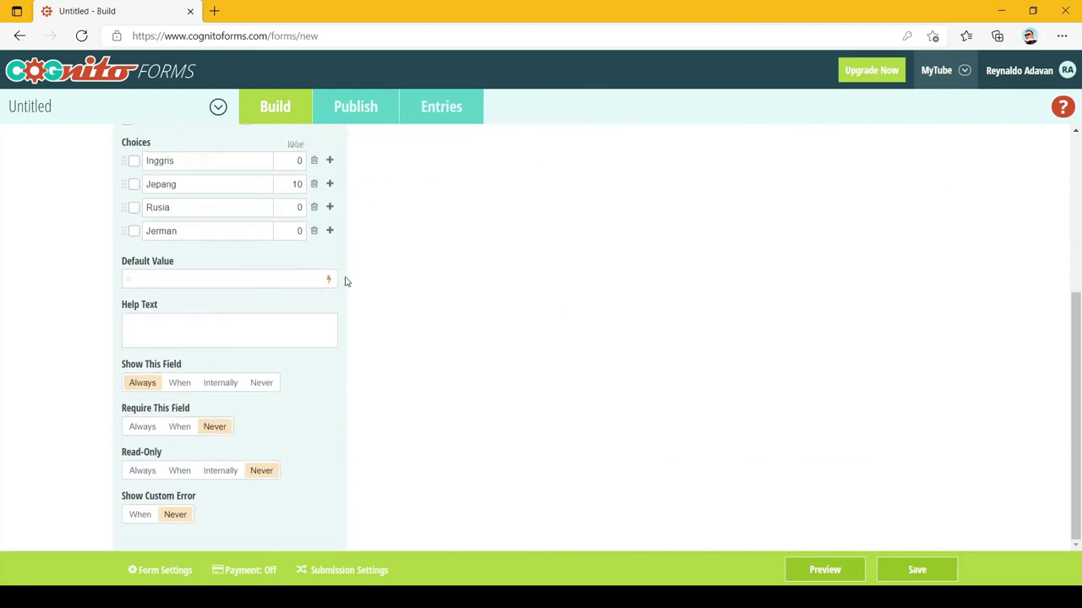
pyautogui.scroll(5, 345, 282)
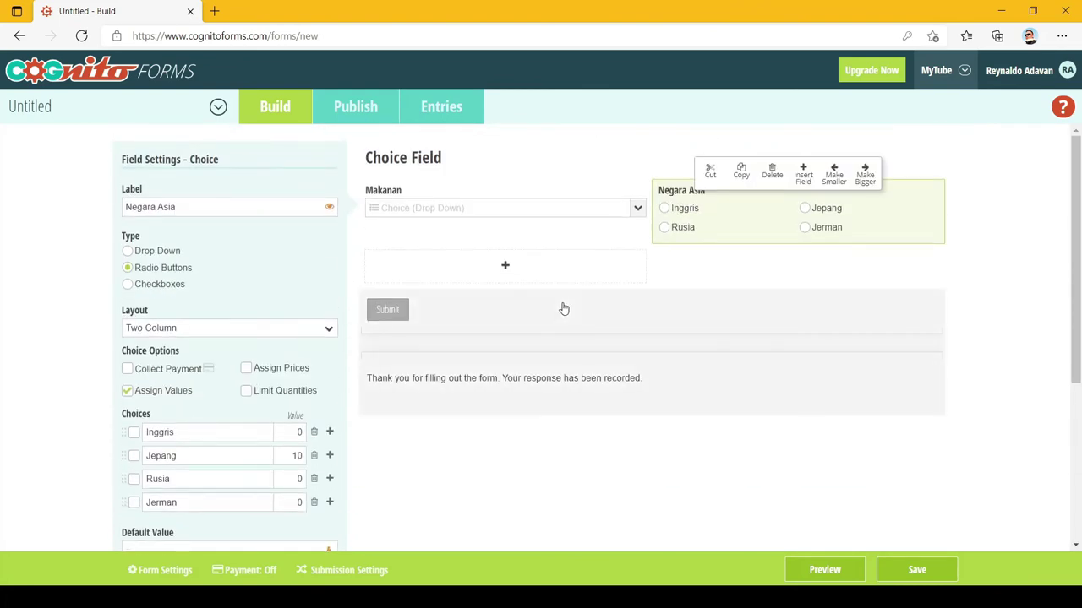
pyautogui.click(504, 265)
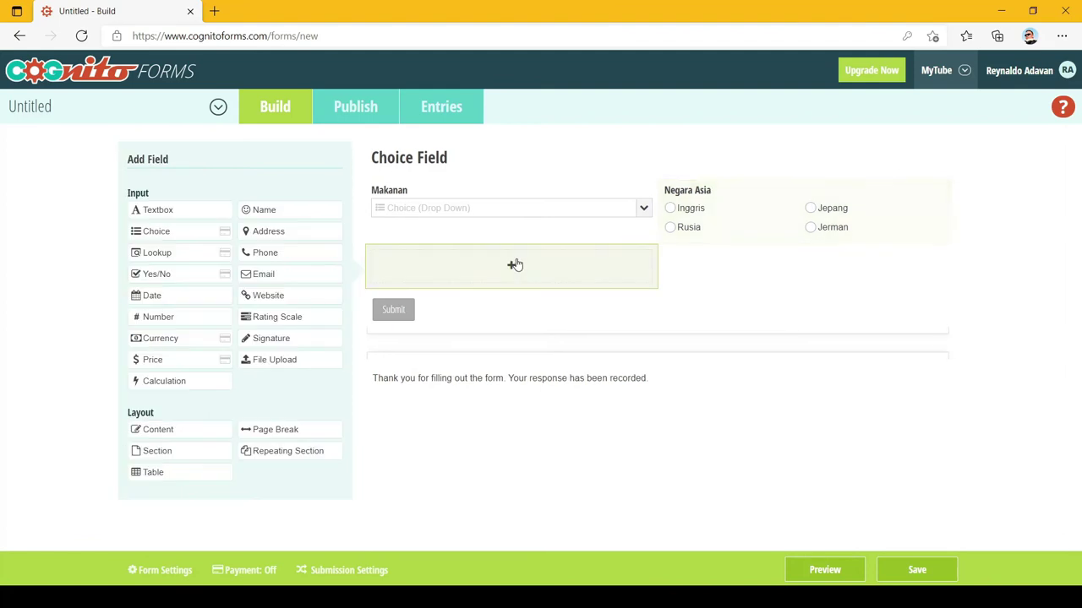
pyautogui.click(160, 232)
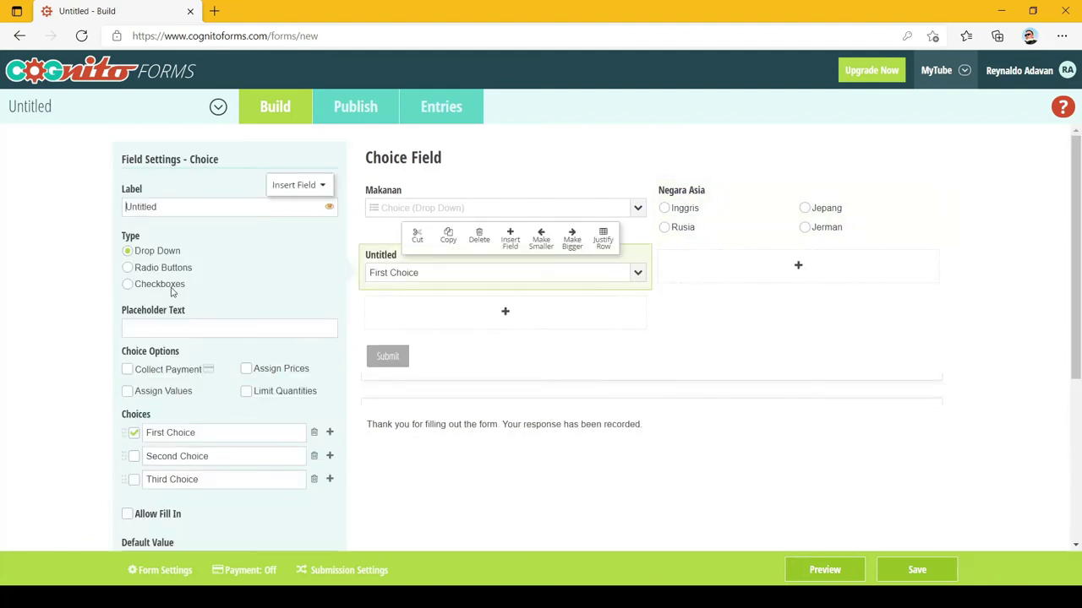
pyautogui.click(129, 284)
# Label the new checkbox field Hobby and deselect First Choice as its default.
pyautogui.click(231, 210)
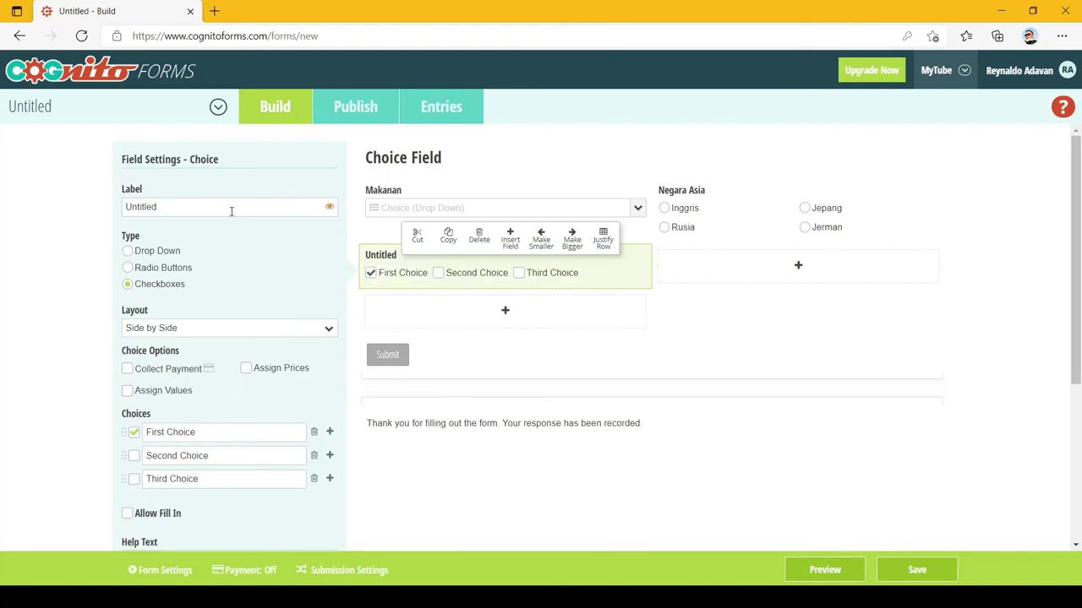
pyautogui.doubleClick(230, 210)
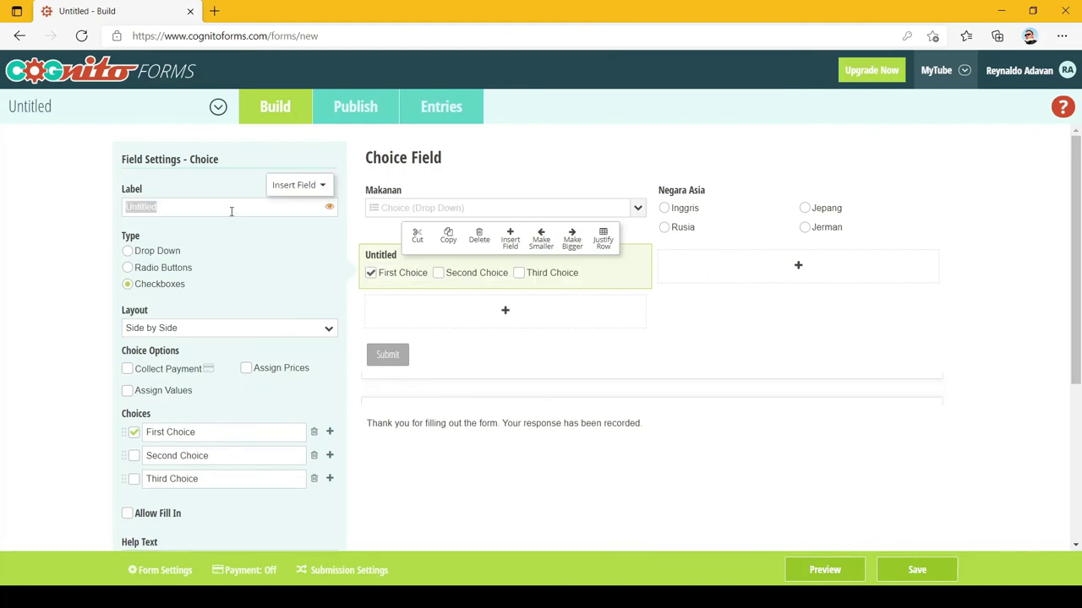
pyautogui.write('Hobby')
pyautogui.click(134, 431)
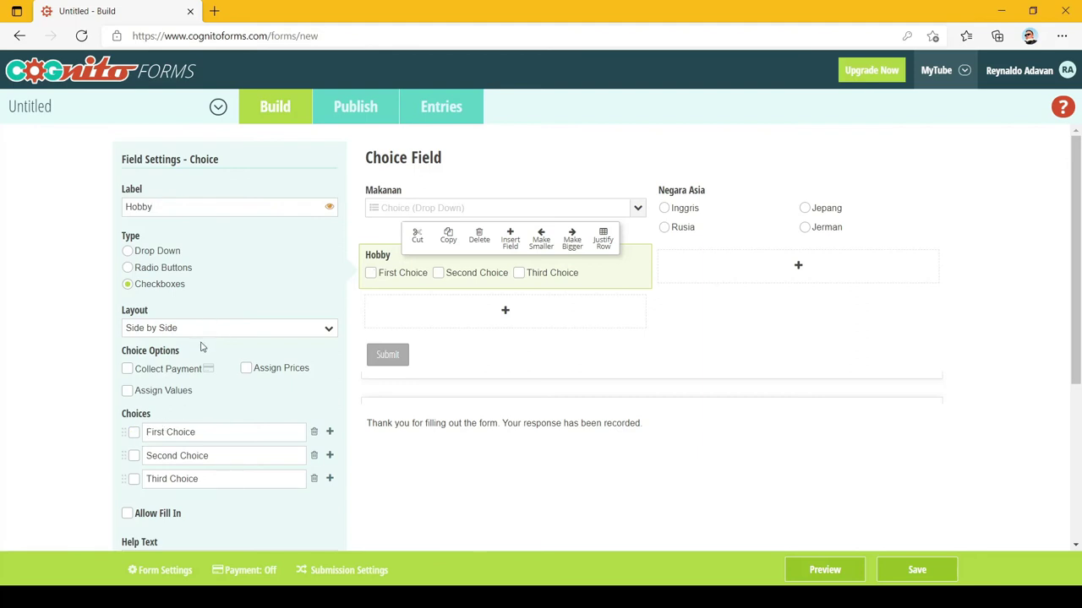
# Set the Hobby field's layout to Two Column and extend its label to "Hobby (pilih 3 yang paling sesuai)".
pyautogui.press('Down')
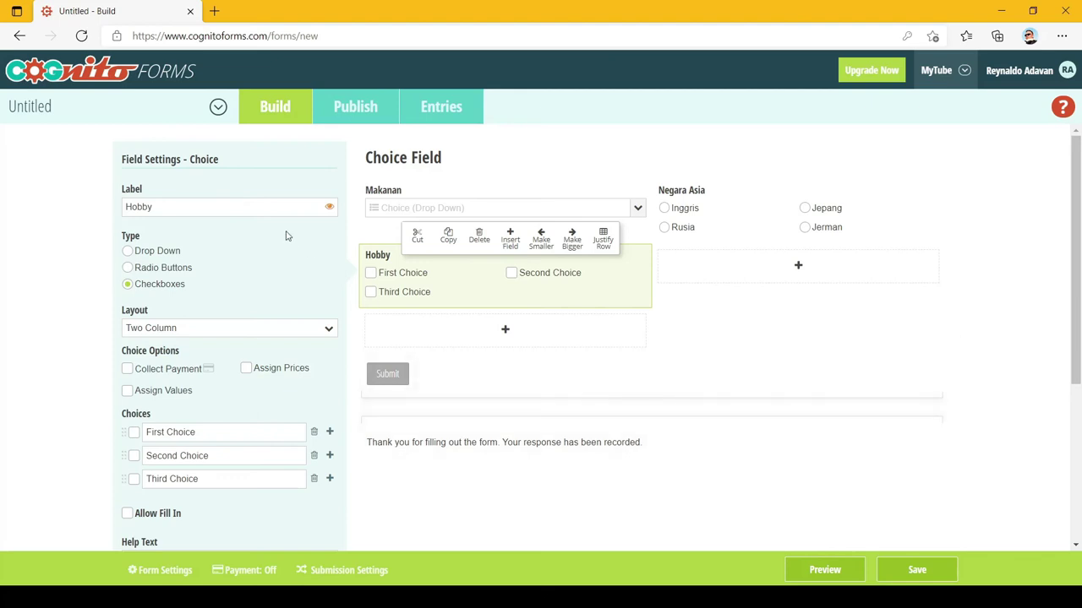
pyautogui.click(248, 203)
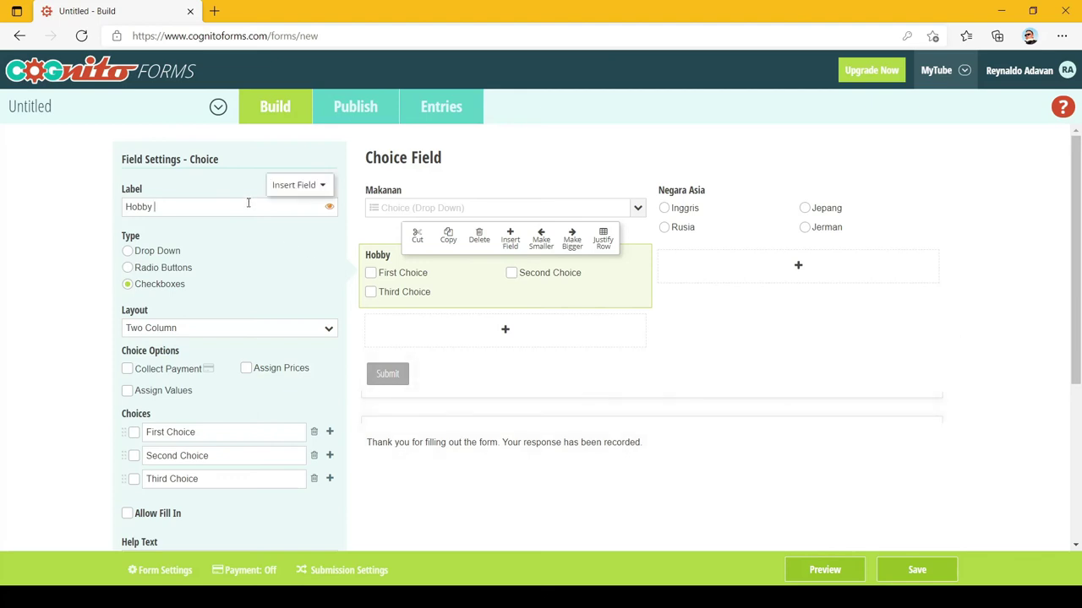
pyautogui.scroll(-1, 295, 231)
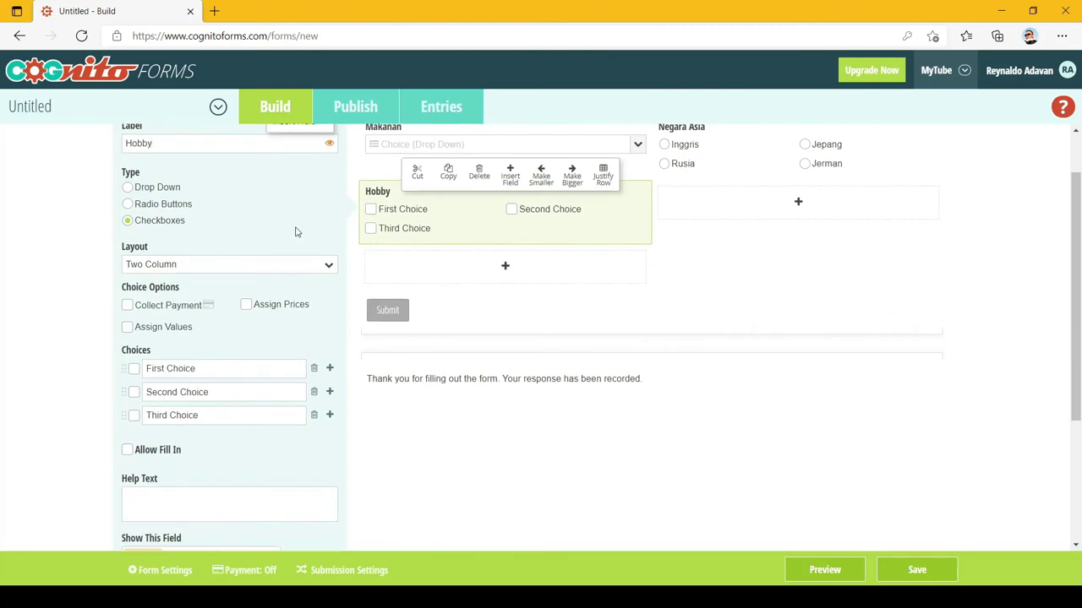
pyautogui.scroll(1, 296, 231)
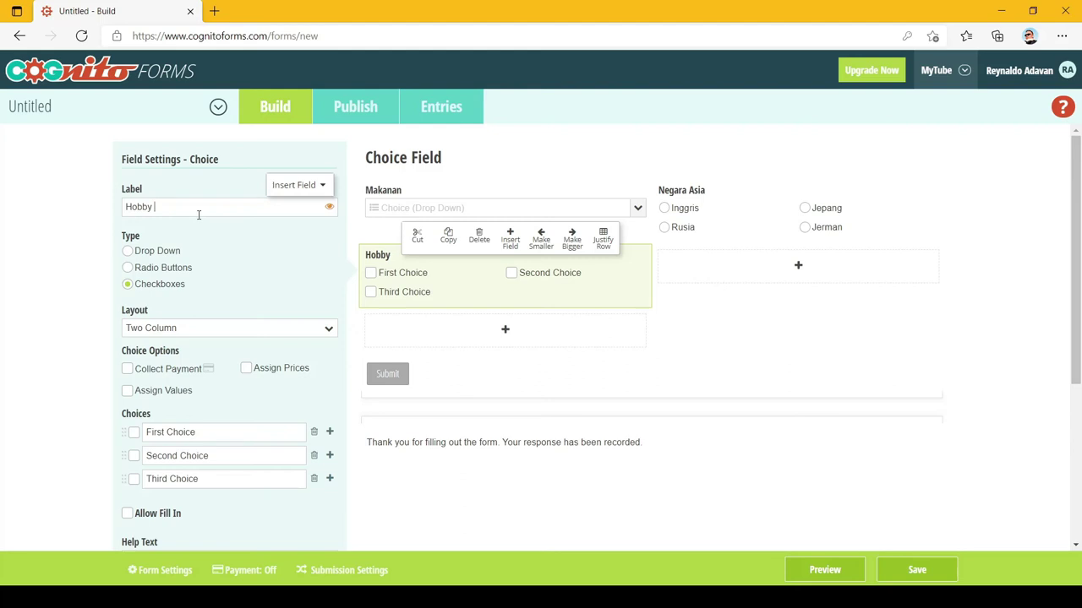
pyautogui.write('(pilih 3 yang paling sesuai')
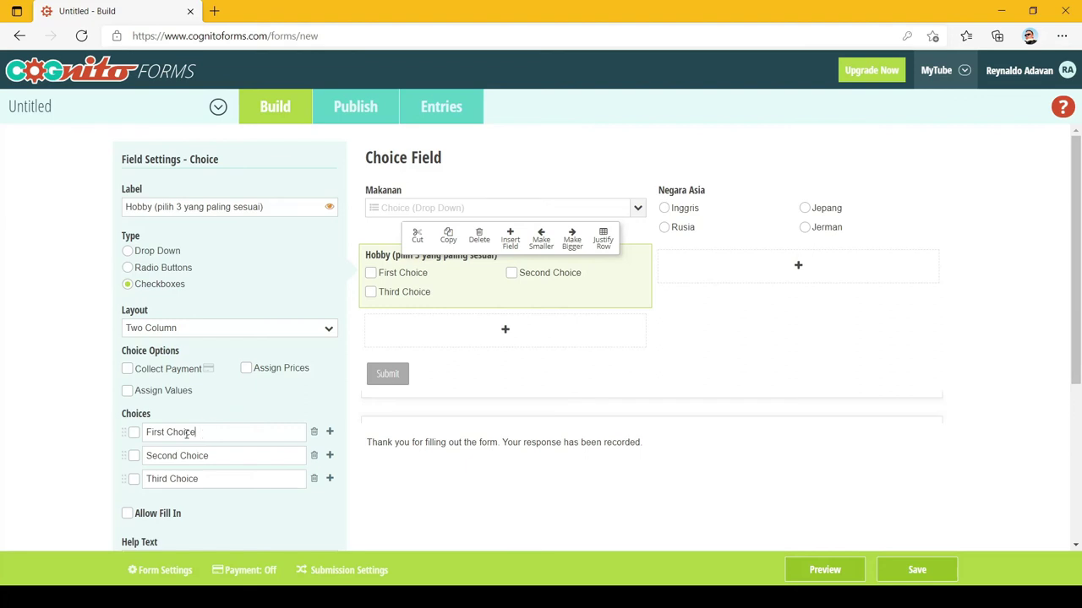
# Replace the three default Hobby choices with Gaming, Gadget and Musik.
pyautogui.moveTo(209, 434); pyautogui.dragTo(133, 436)
pyautogui.write('Gaming')
pyautogui.tripleClick(254, 462)
pyautogui.write('Gadger')
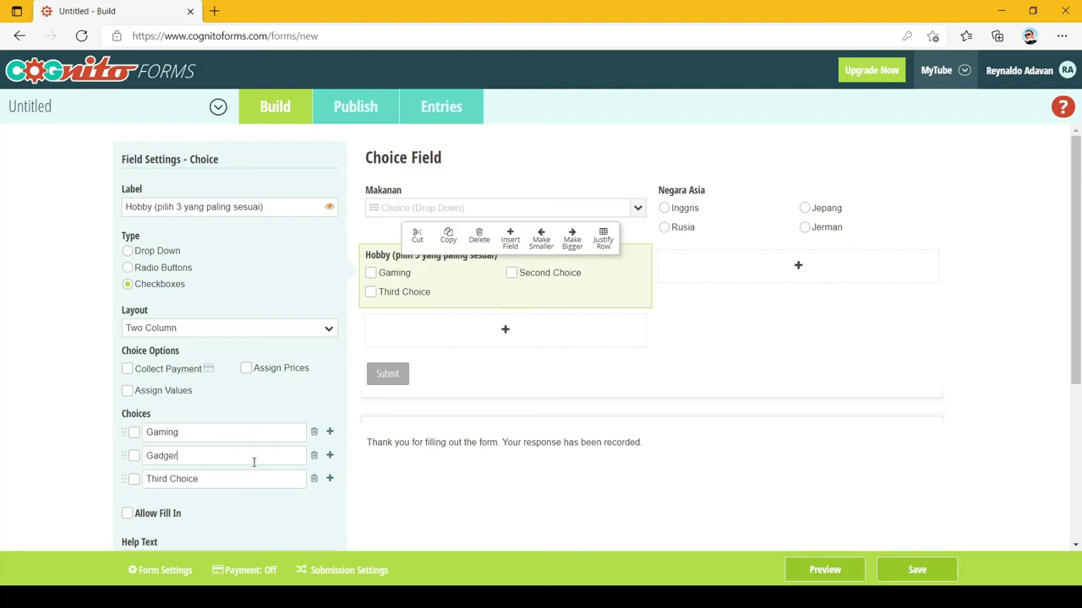
pyautogui.press('BackSpace')
pyautogui.doubleClick(245, 482)
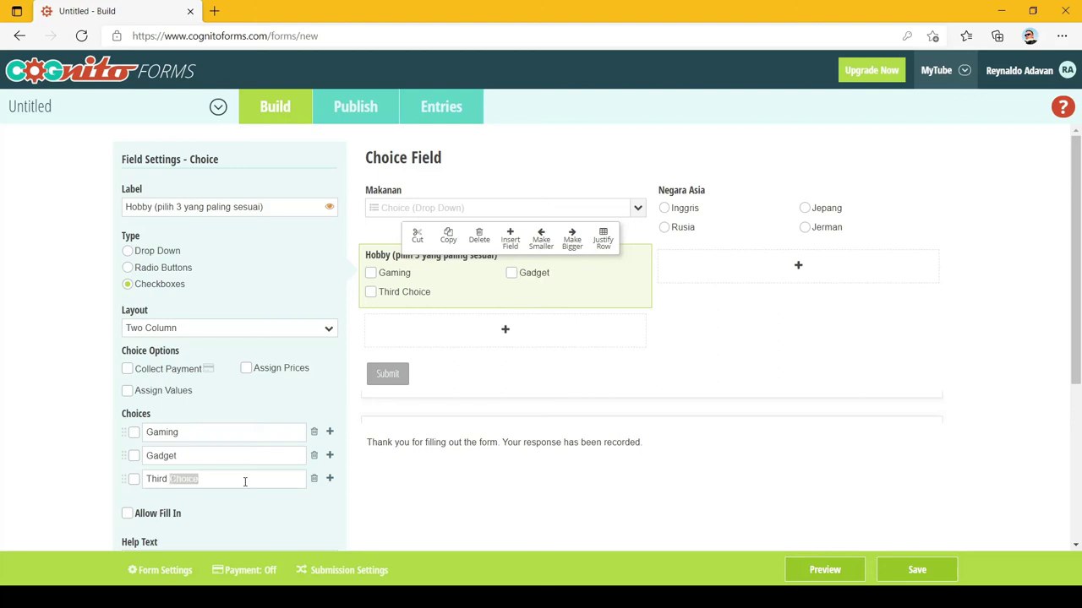
pyautogui.tripleClick(170, 481)
pyautogui.write('Musik')
# Add three more Hobby choices named Yoga, Menari and Memasak below Musik.
pyautogui.click(329, 479)
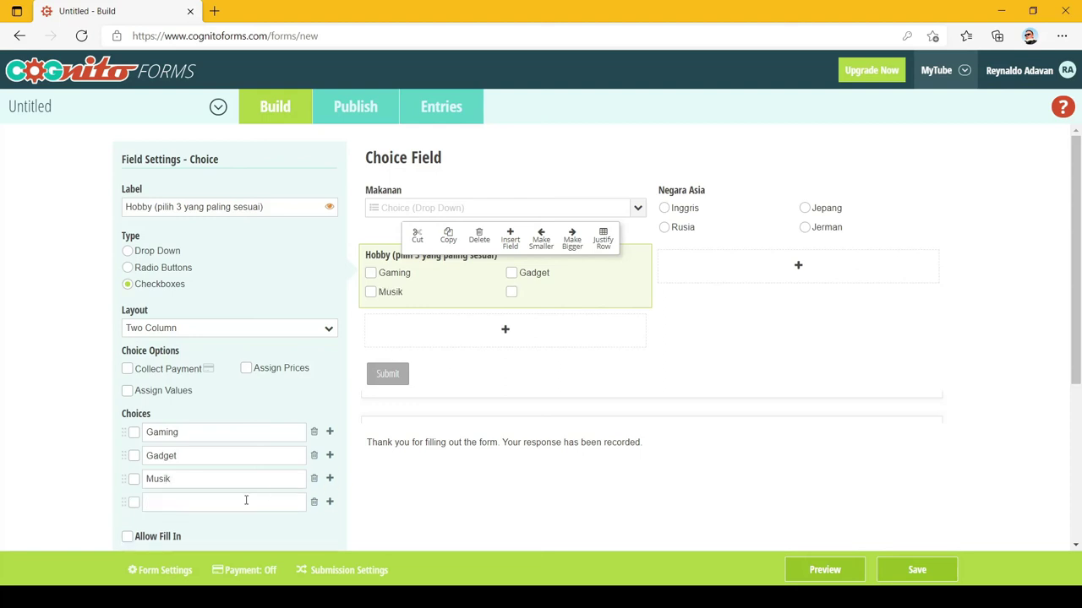
pyautogui.write('Yoga')
pyautogui.click(329, 502)
pyautogui.write('Mena')
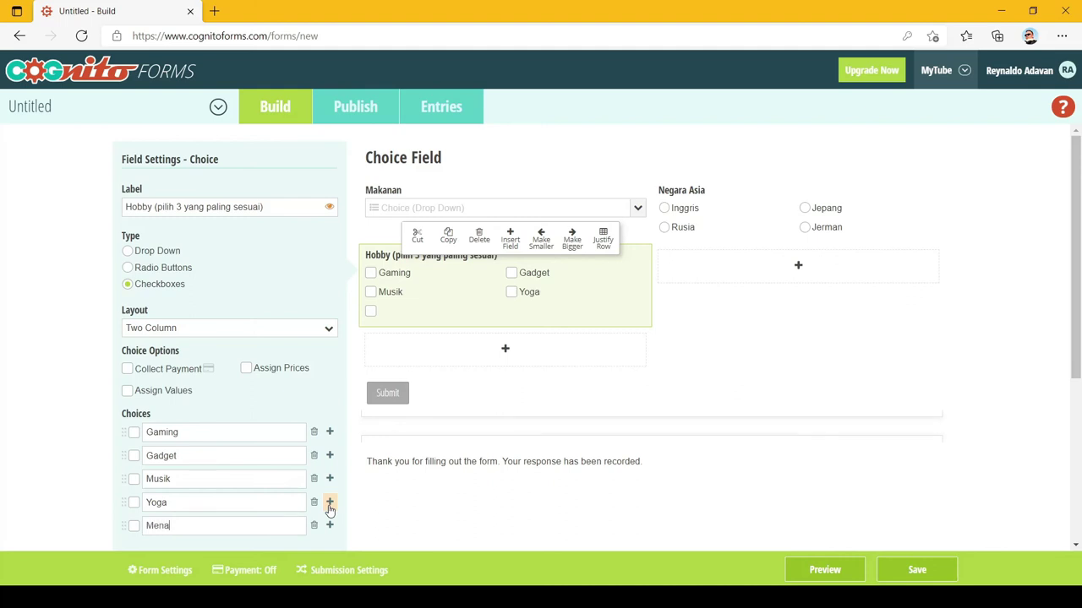
pyautogui.write('ri')
pyautogui.click(330, 525)
pyautogui.write('Memasak')
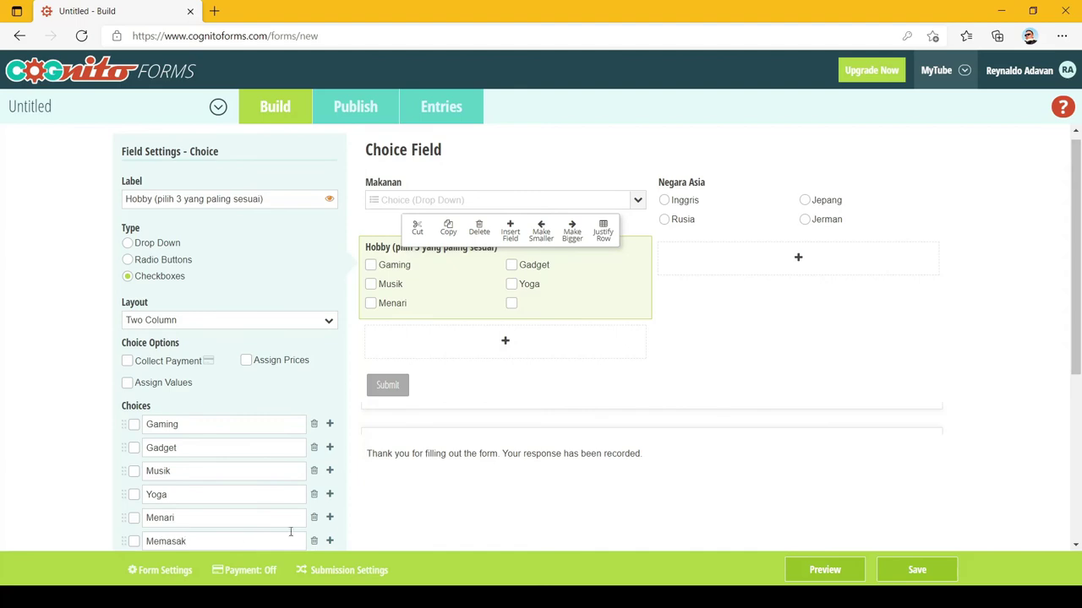
# Preview the form and try each of the Negara Asia radio options.
pyautogui.click(818, 572)
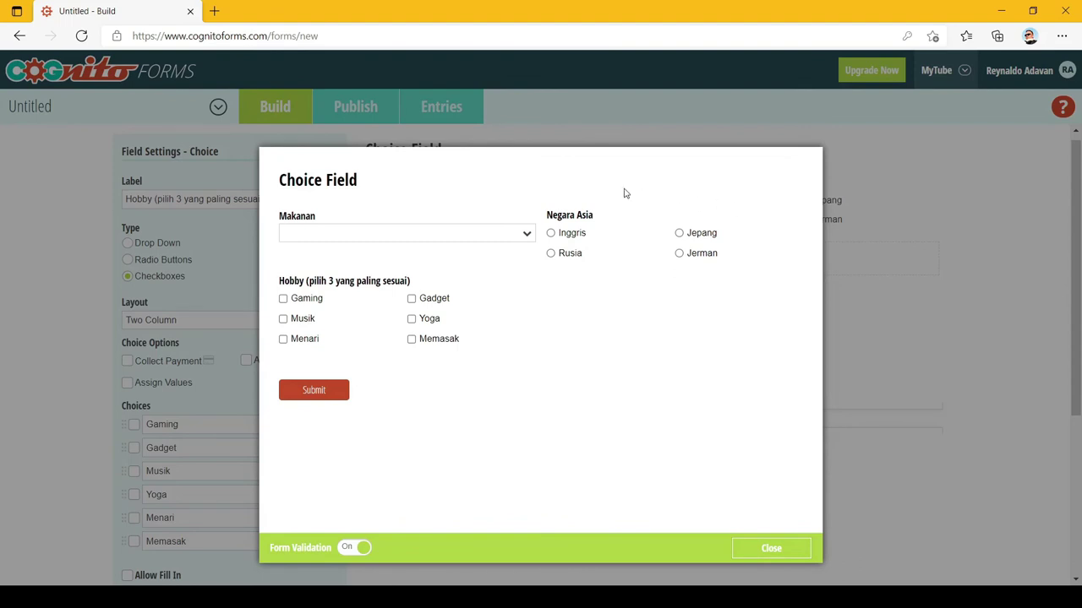
pyautogui.click(577, 236)
pyautogui.click(705, 256)
pyautogui.click(707, 235)
pyautogui.click(579, 255)
pyautogui.click(574, 231)
# Tick all six Hobby checkboxes in the preview to test multiple selection, and close the preview.
pyautogui.click(284, 300)
pyautogui.click(284, 319)
pyautogui.click(284, 339)
pyautogui.click(411, 301)
pyautogui.click(411, 320)
pyautogui.click(412, 339)
pyautogui.click(784, 550)
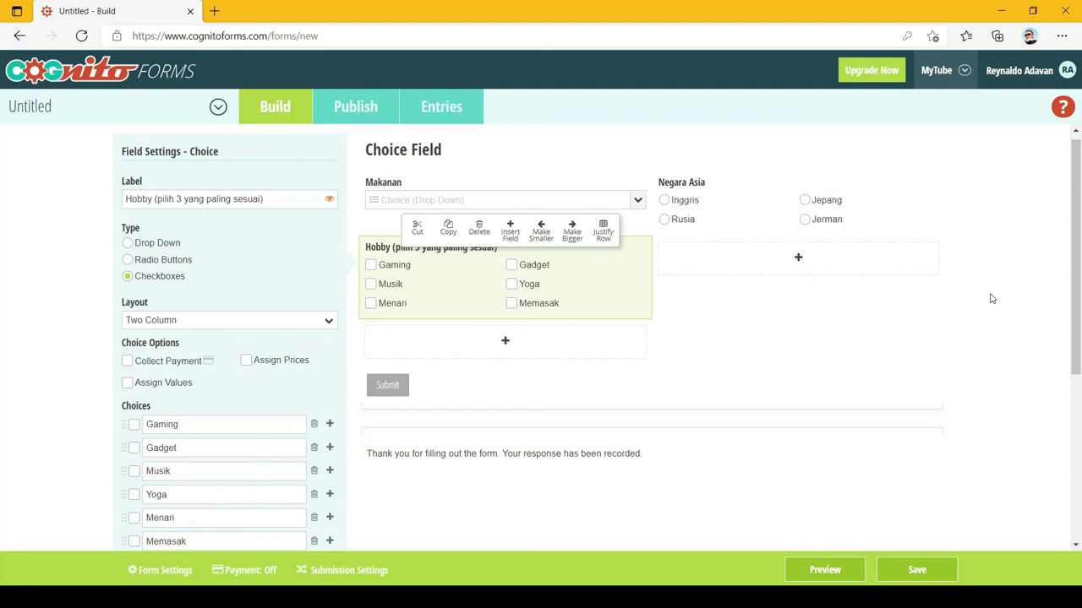
# Set the Hobby field's Show Custom Error to When and open the advanced editor for its condition.
pyautogui.scroll(-1, 992, 298)
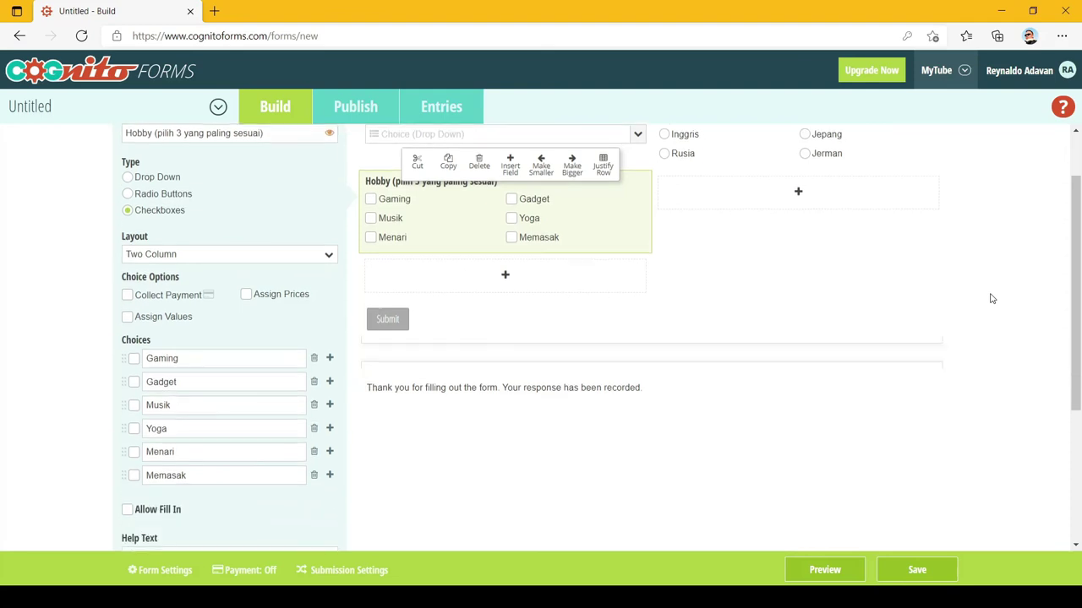
pyautogui.scroll(-3, 992, 299)
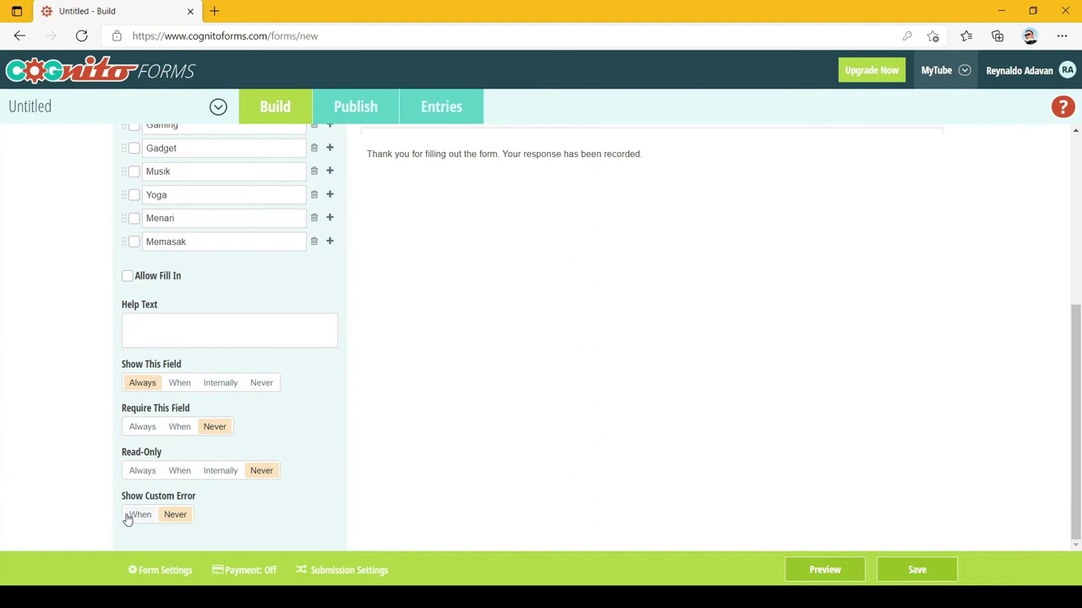
pyautogui.scroll(1, 451, 451)
pyautogui.scroll(-1, 210, 528)
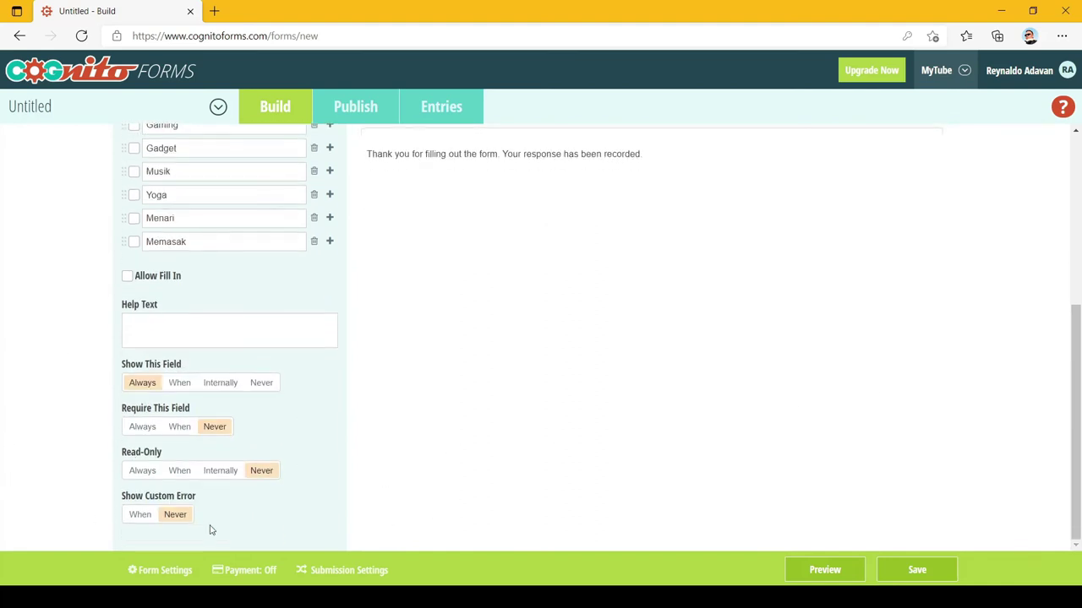
pyautogui.click(134, 516)
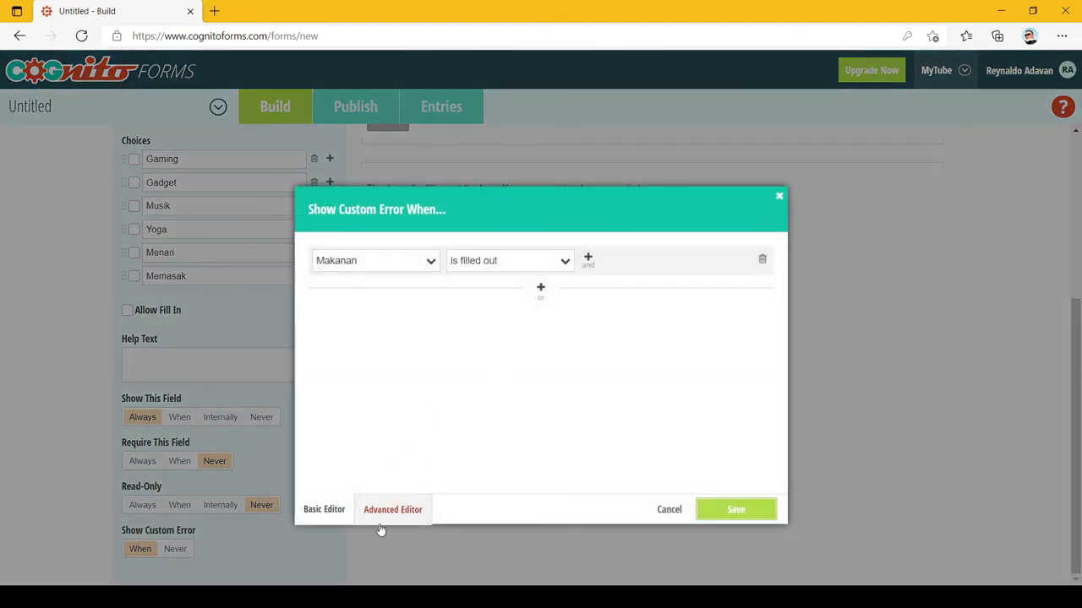
pyautogui.click(400, 514)
# Enter =(Hobbypilih3YangPalingSesuai.count()>3) as the condition for the Hobby field's custom error and save it.
pyautogui.write('=')
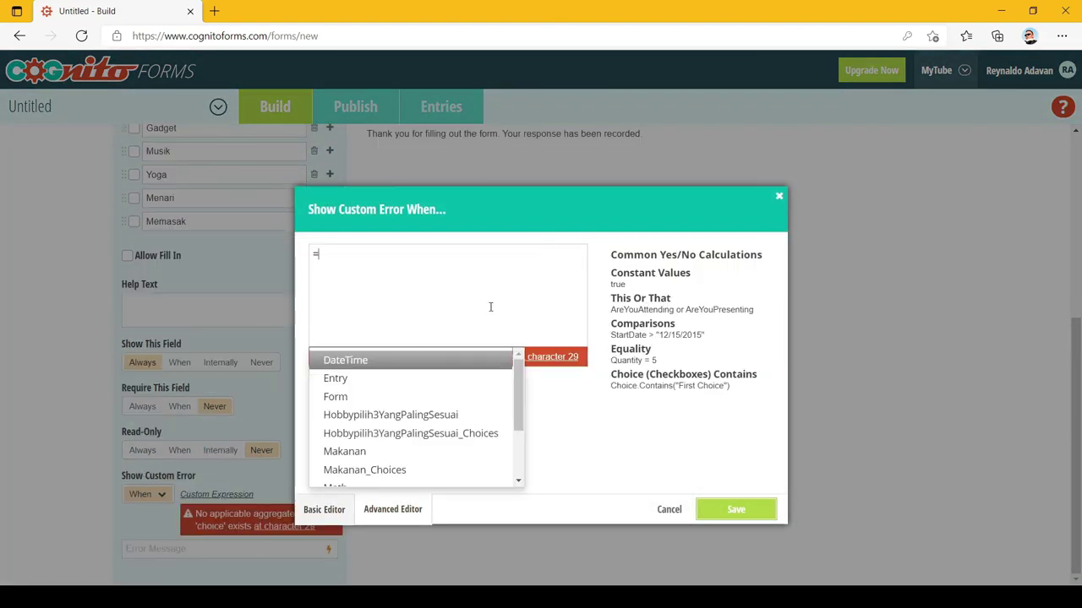
pyautogui.write('(ho')
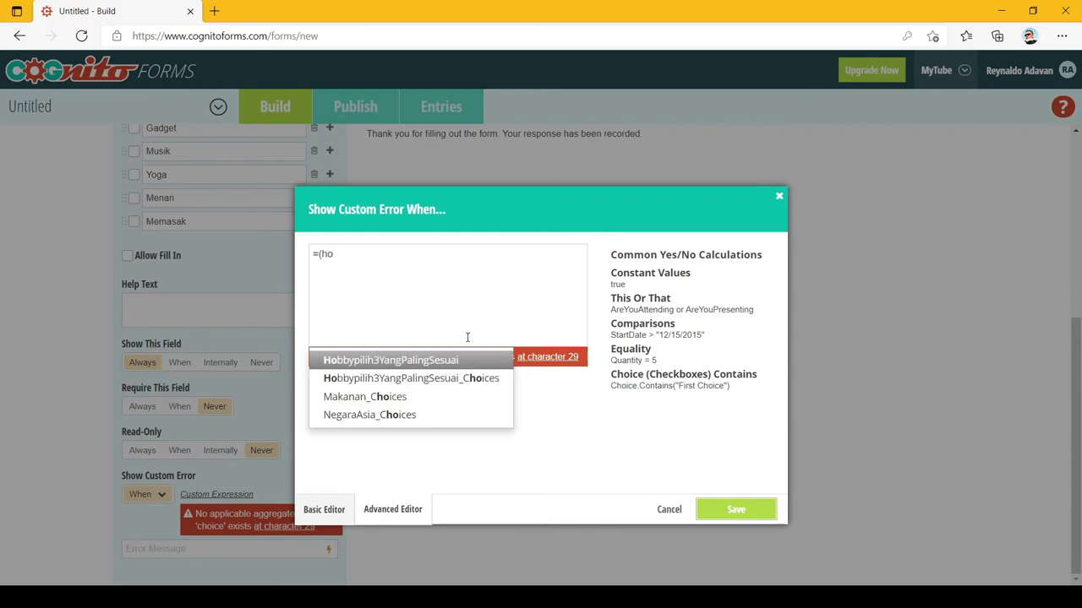
pyautogui.press('Return')
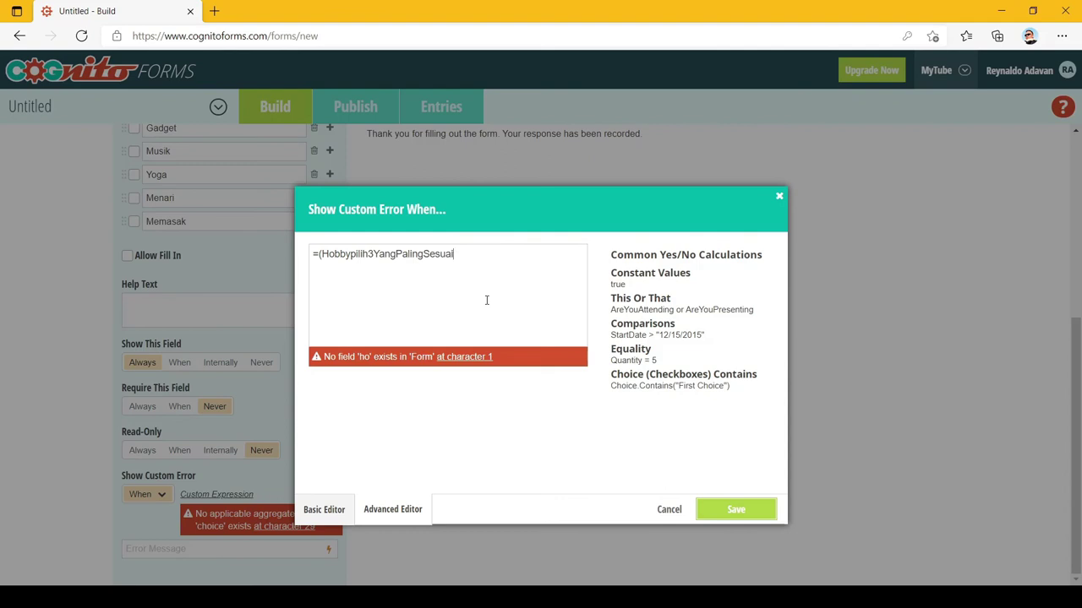
pyautogui.write('.count()>3')
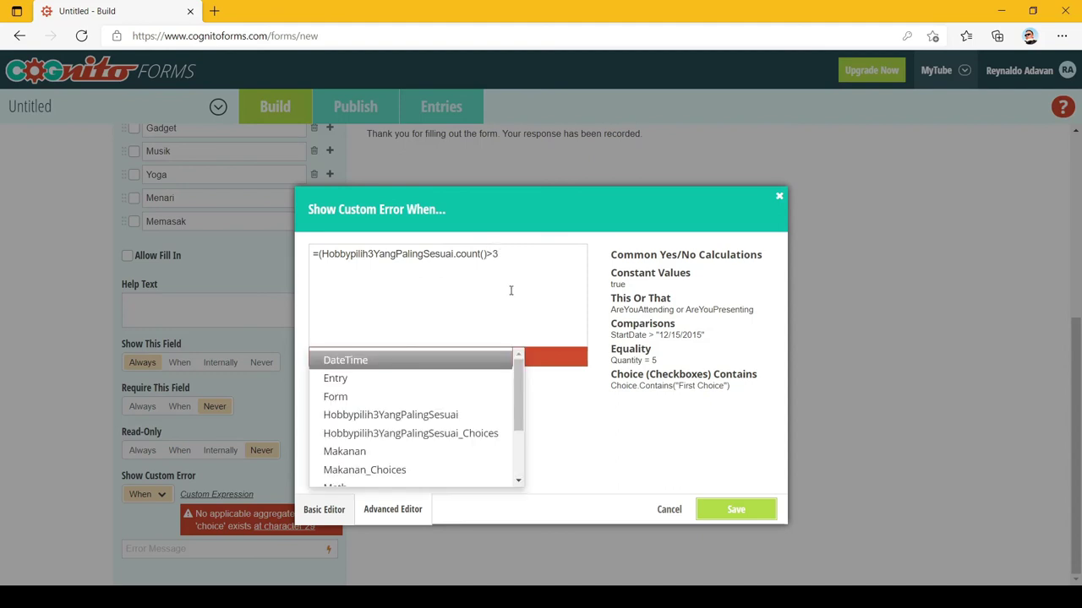
pyautogui.press('Escape')
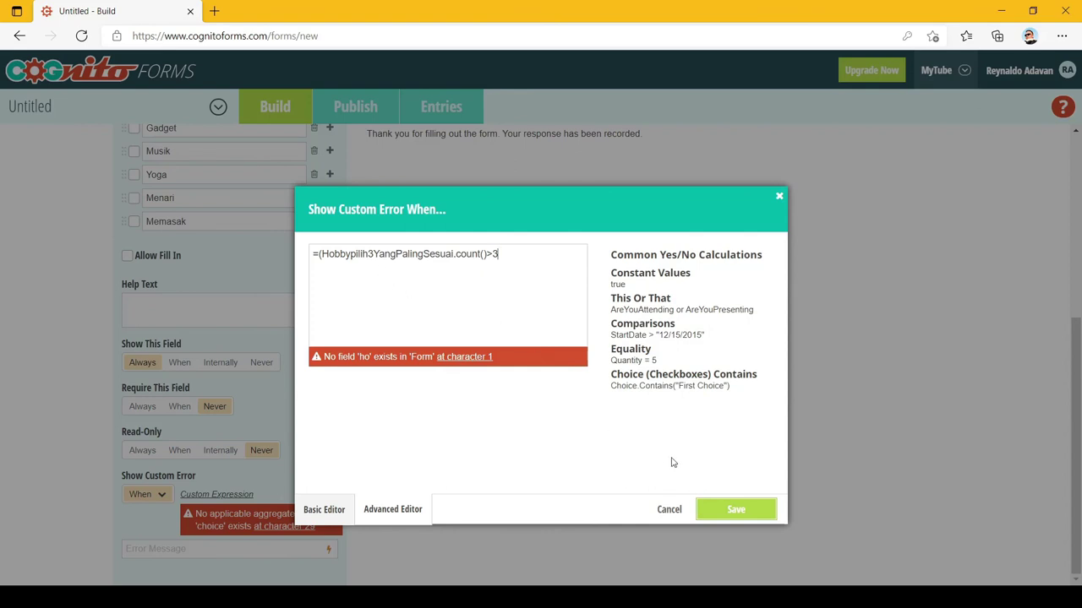
pyautogui.click(466, 362)
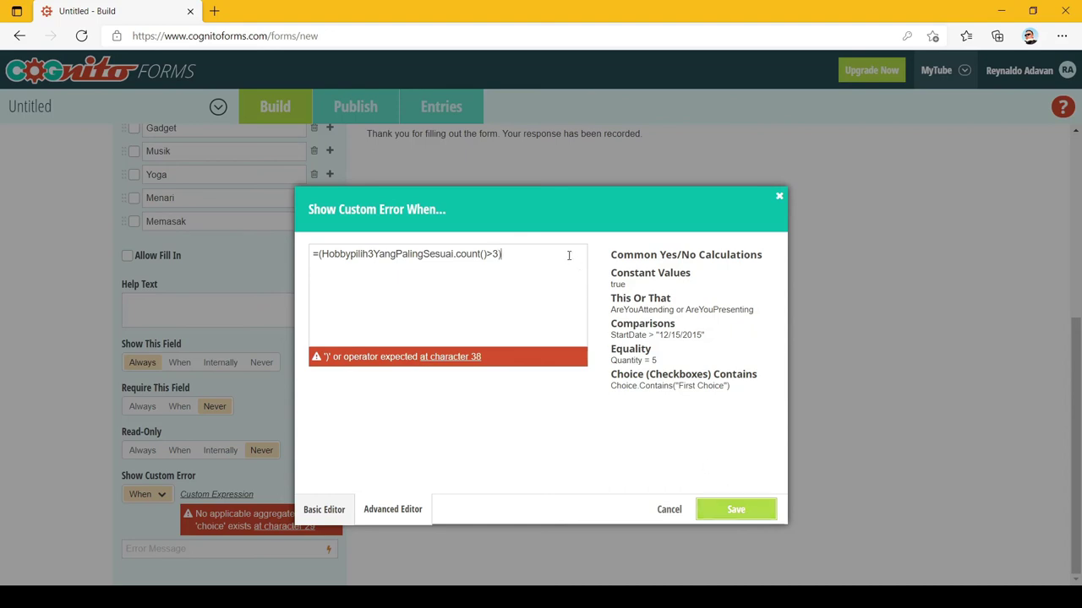
pyautogui.click(728, 508)
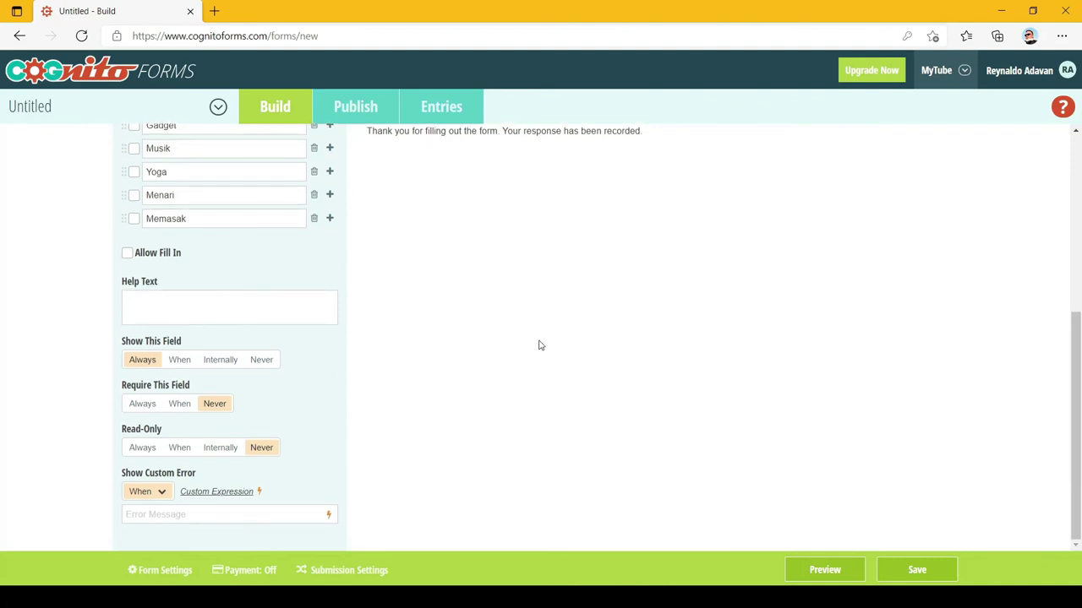
# Set the Hobby field's custom error message to "Hanya boleh pilih 3 hobby saja. Jangan maruk" and save it.
pyautogui.click(329, 517)
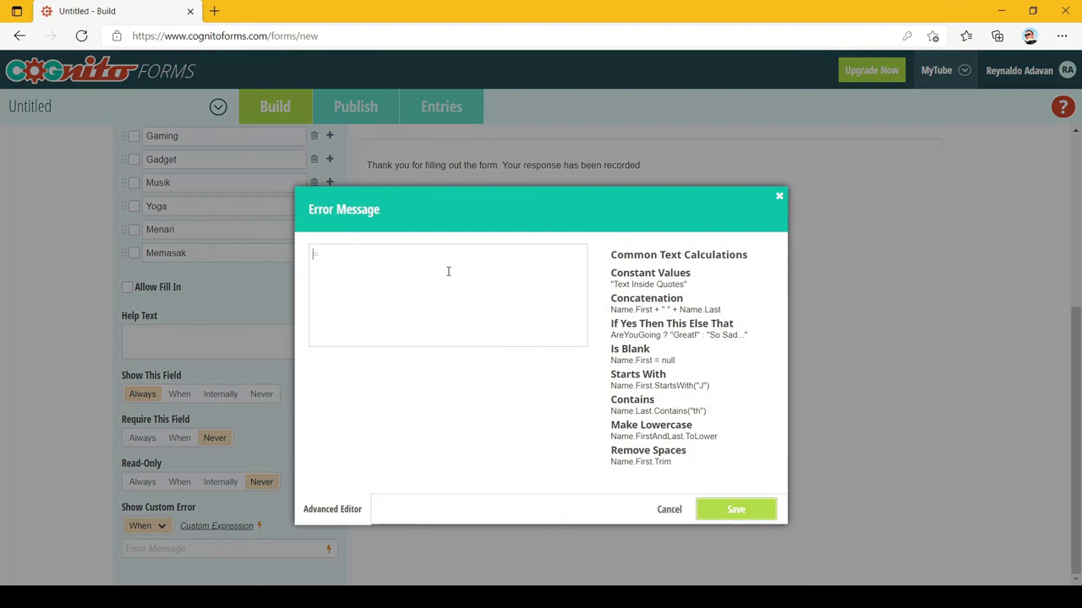
pyautogui.write('Han')
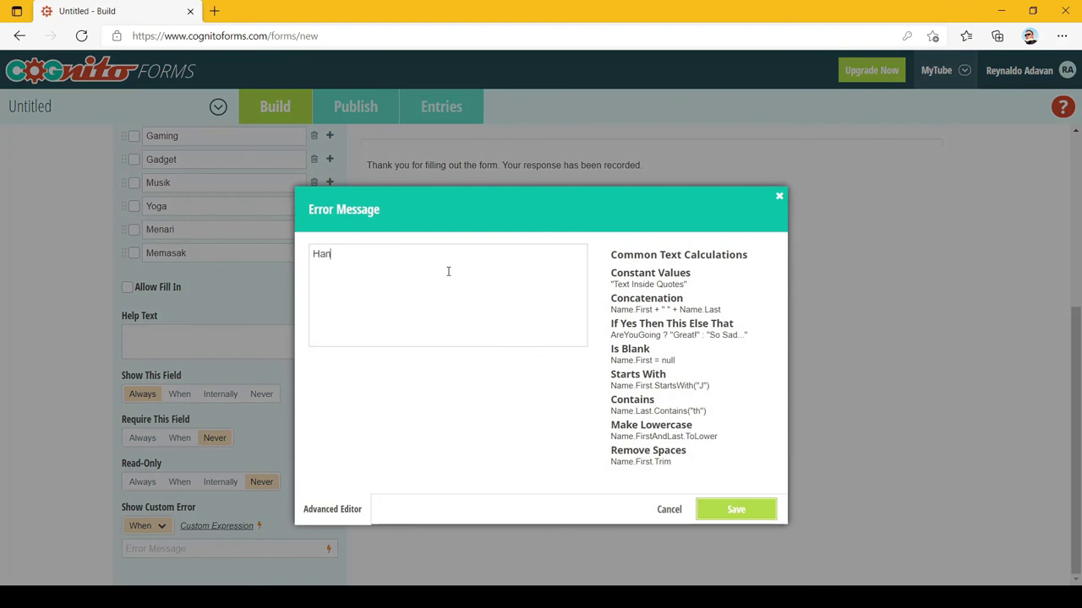
pyautogui.write('ya boleh pilih 3 hobby saja')
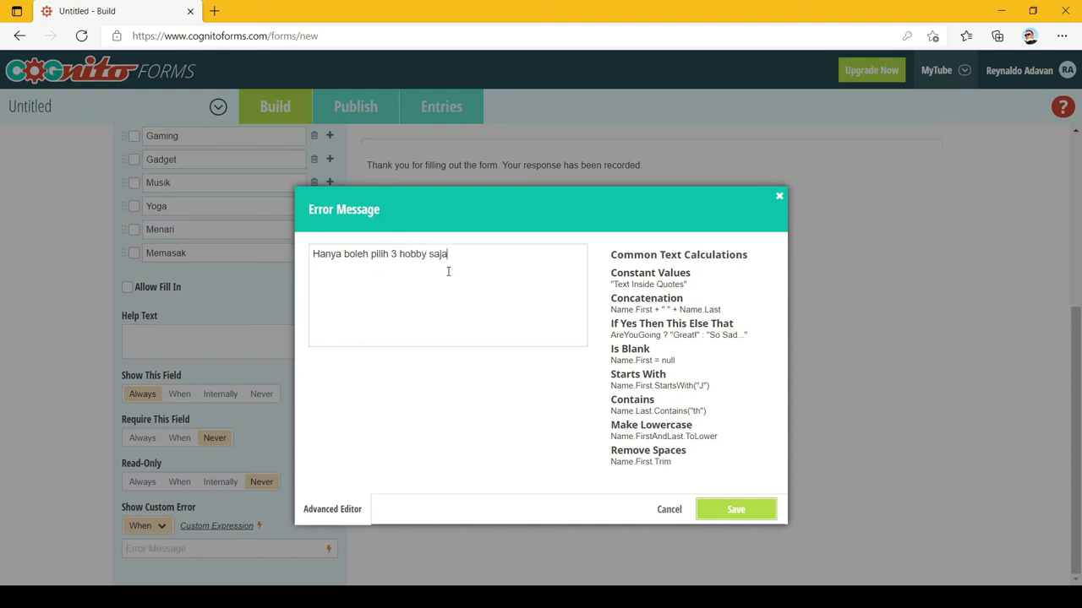
pyautogui.write('. Jangan maruk')
pyautogui.click(760, 515)
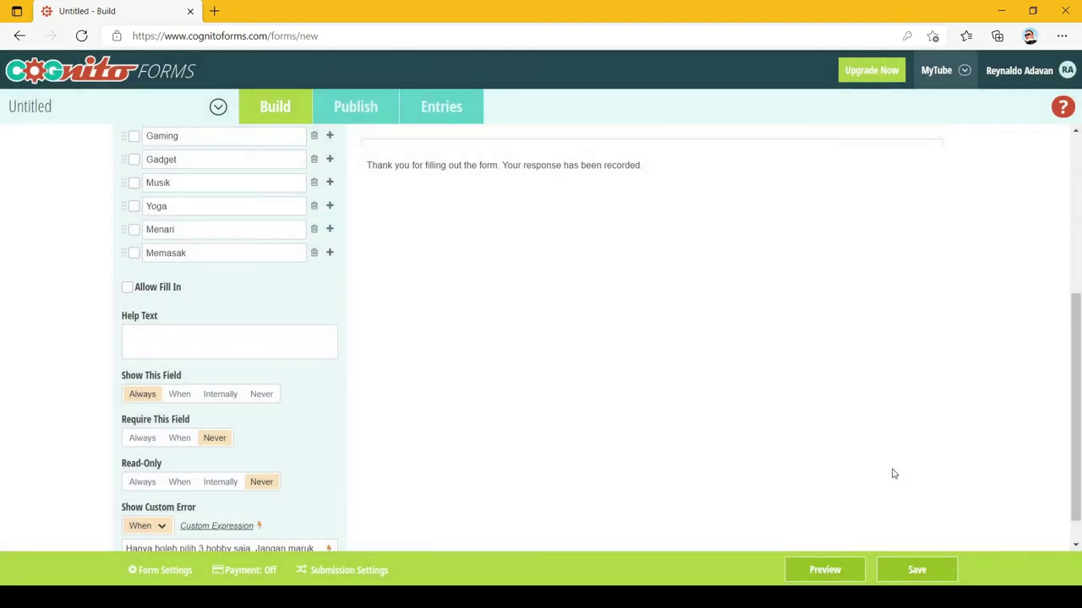
# Test the Hobby limit in the form preview by ticking Gaming, Gadget, Menari and Yoga, clear Menari again, and close the preview.
pyautogui.click(826, 570)
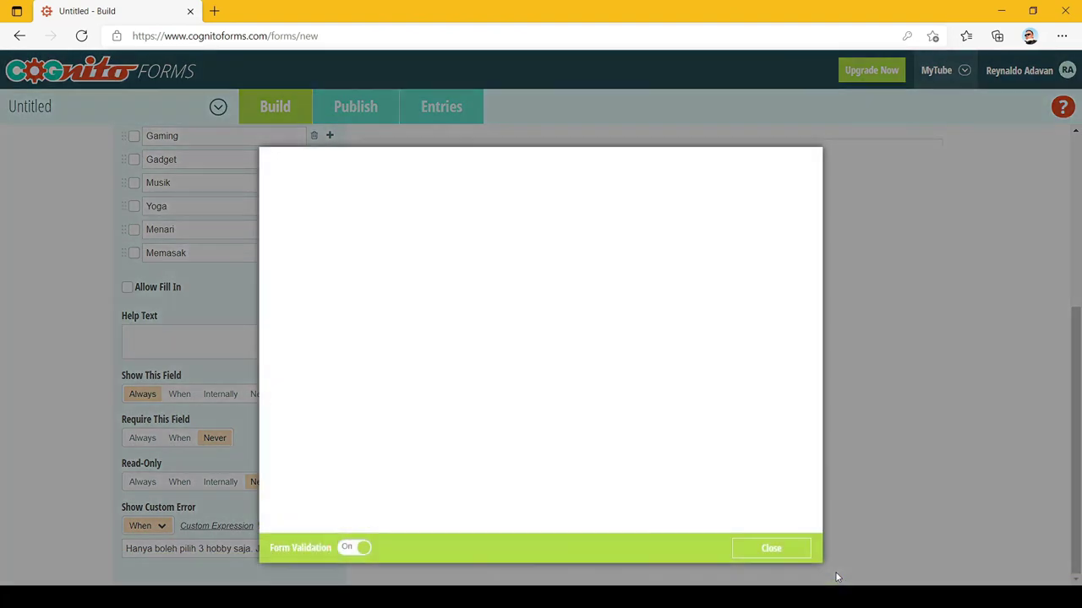
pyautogui.click(307, 299)
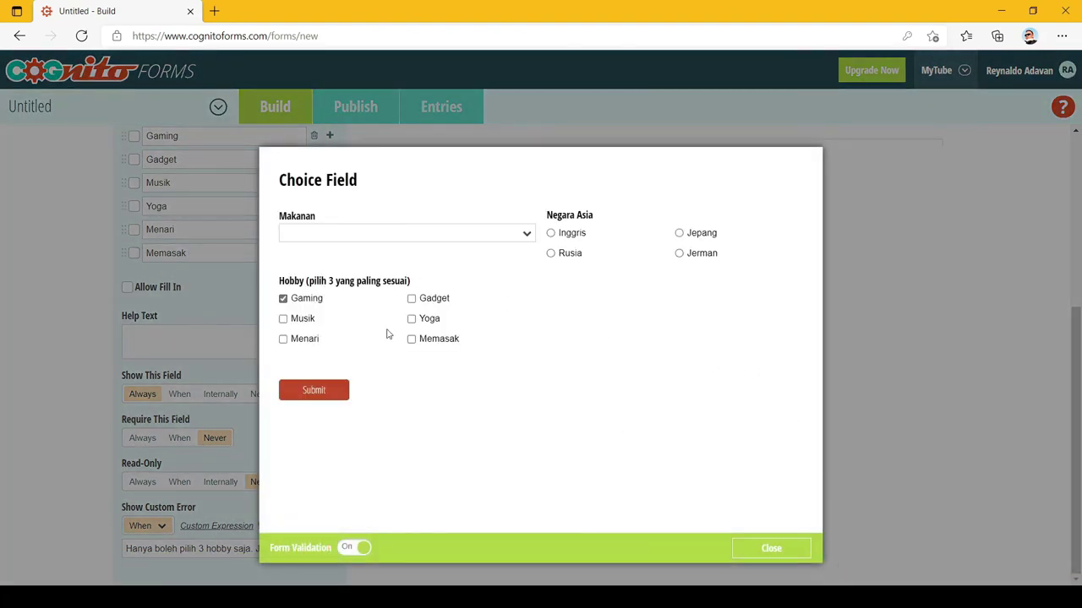
pyautogui.click(435, 300)
pyautogui.click(296, 339)
pyautogui.click(437, 325)
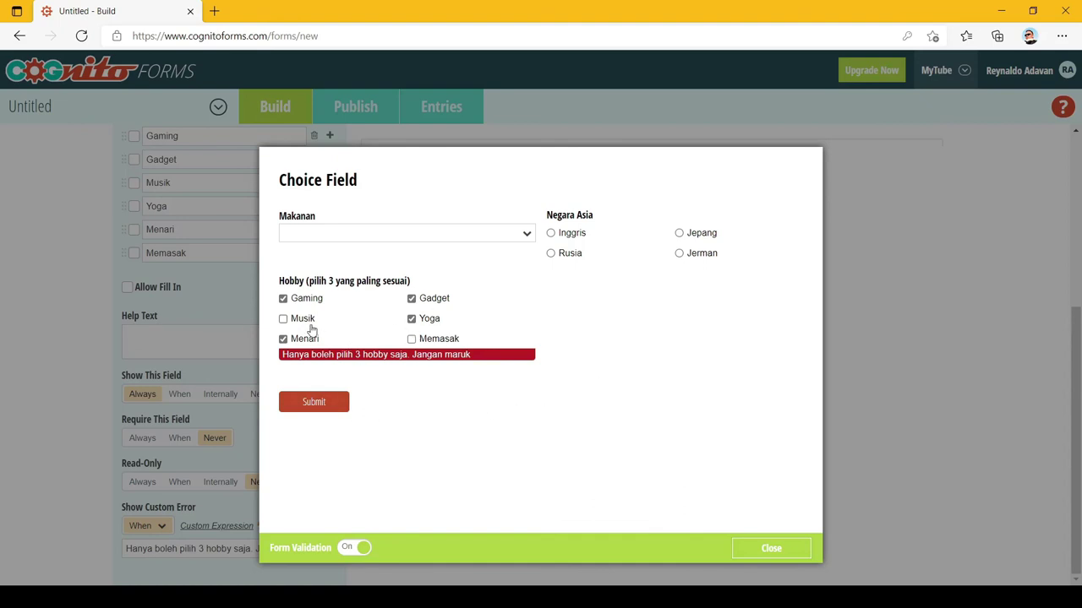
pyautogui.click(283, 339)
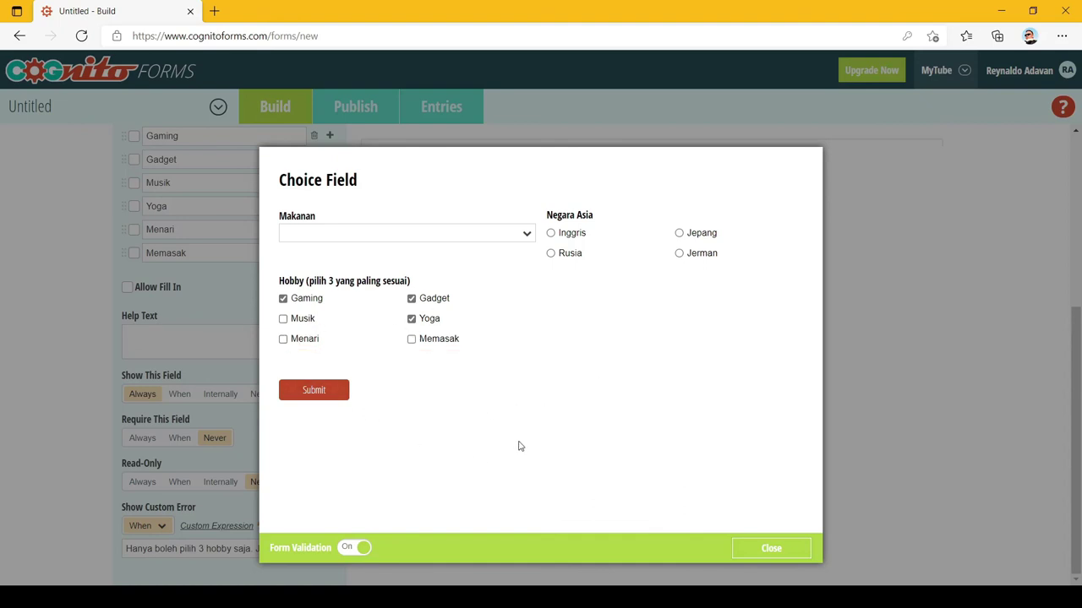
pyautogui.click(765, 549)
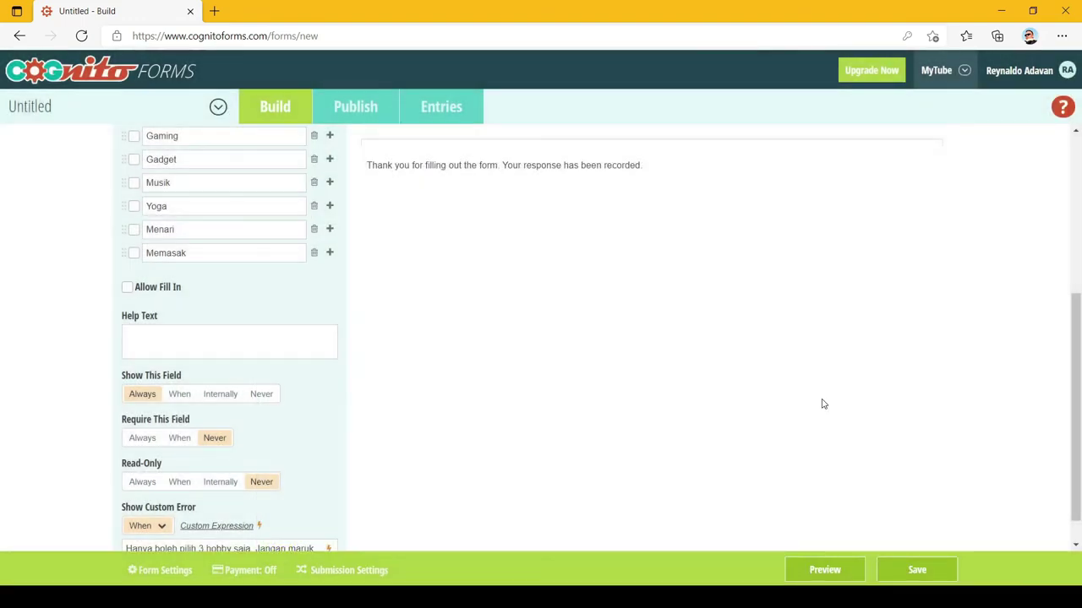
pyautogui.scroll(4, 822, 404)
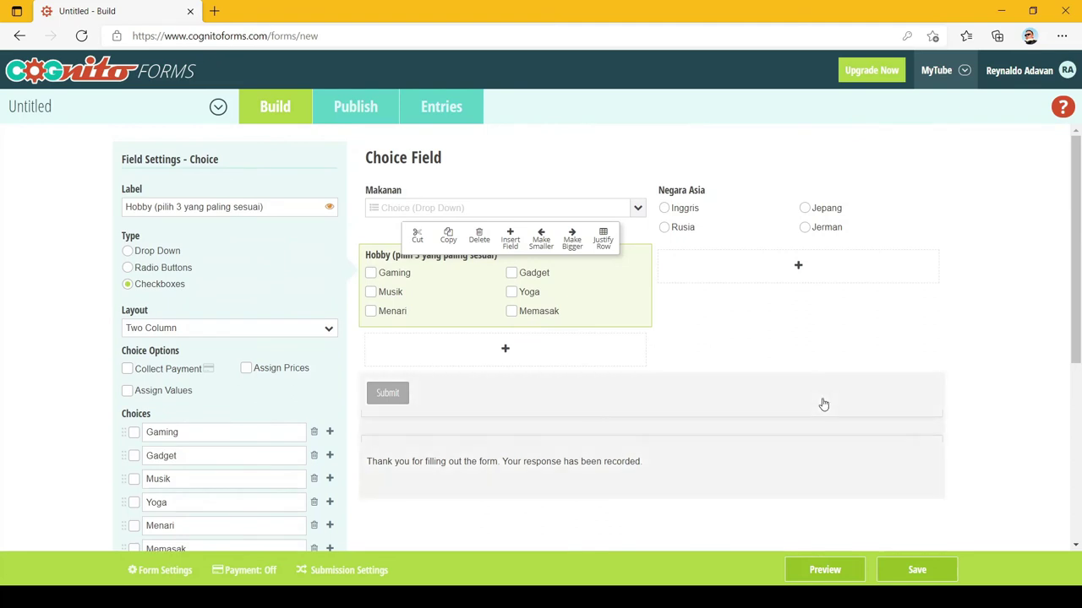
pyautogui.scroll(-4, 826, 397)
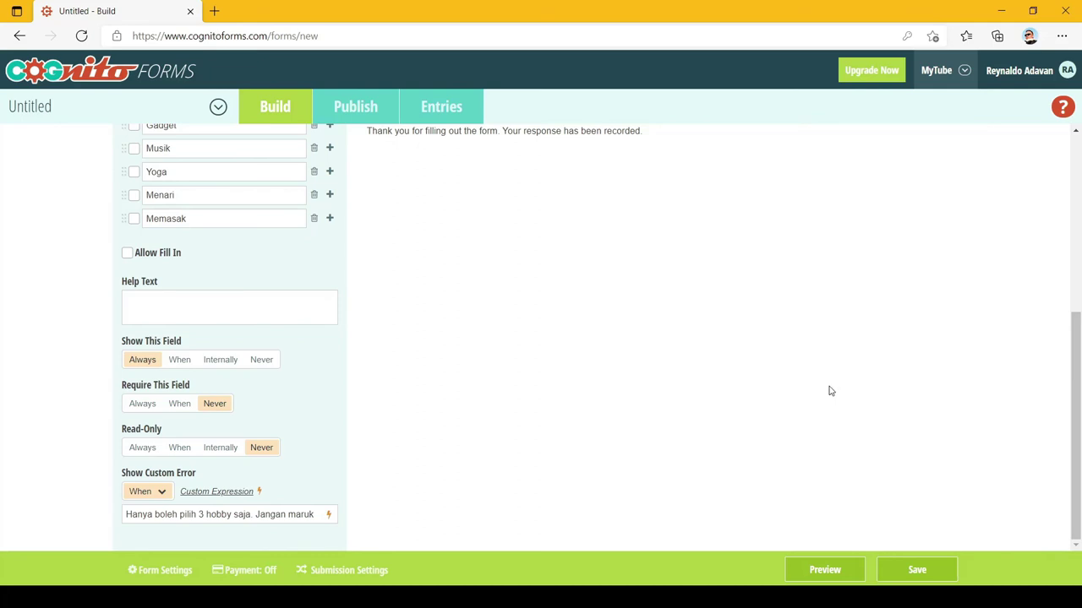
pyautogui.scroll(4, 830, 392)
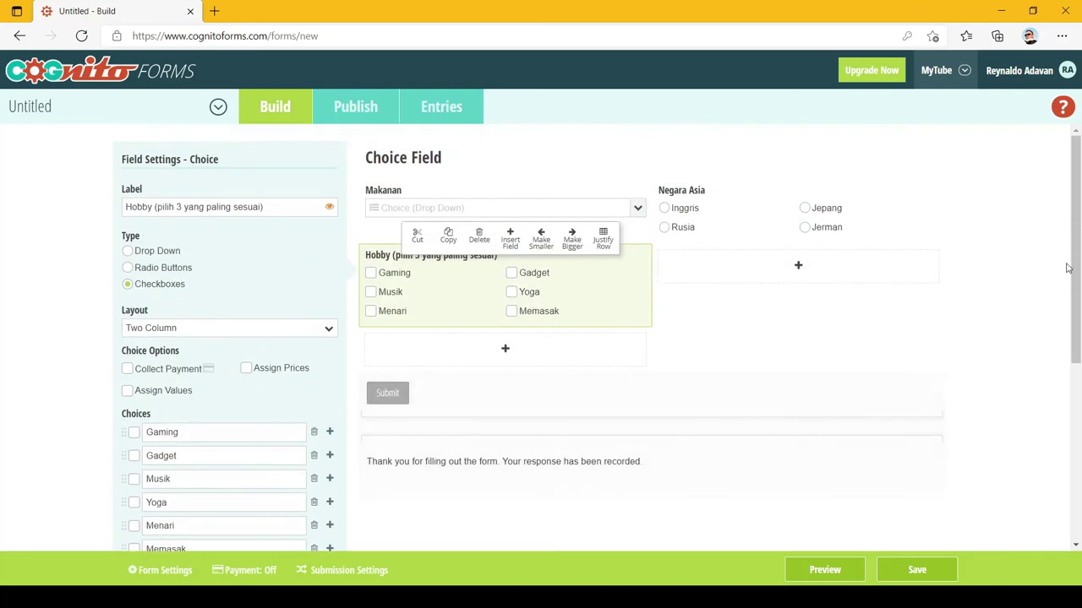